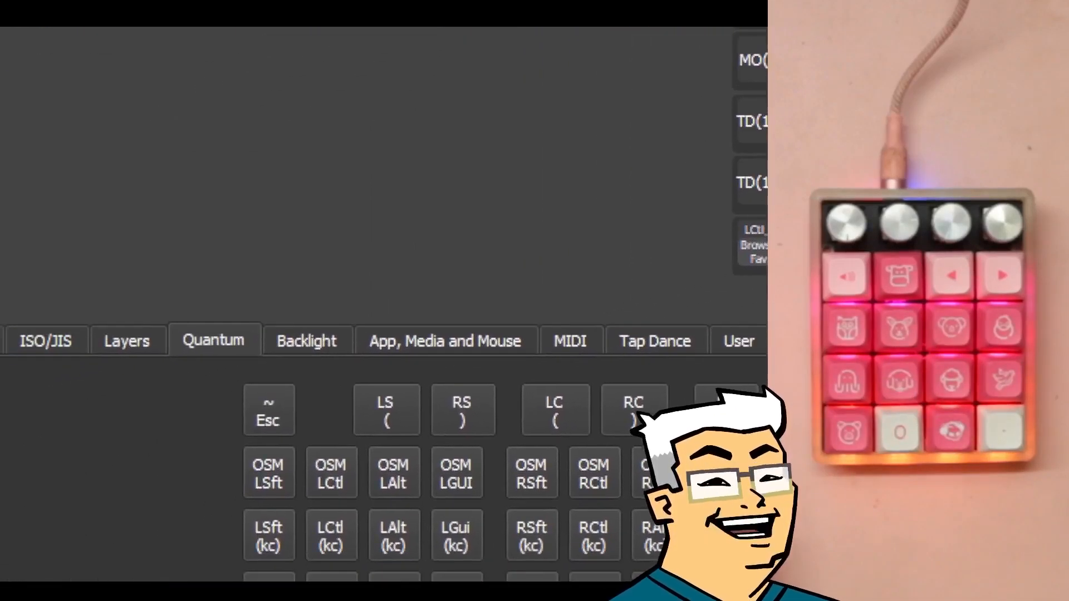
Review the available keycode categories: Basic, ISO/JIS, Layers, Tap Dance, Macro, MIDI, App, Media and Mouse, and Quantum.
{"action": "left_click", "coordinate": [59, 313]}
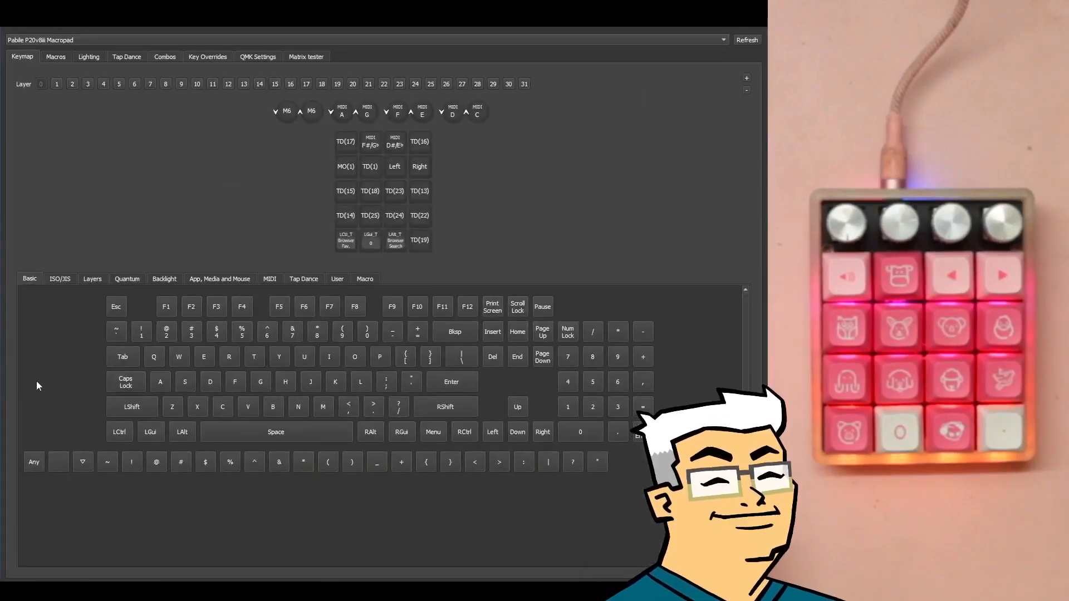
{"action": "left_click", "coordinate": [69, 278]}
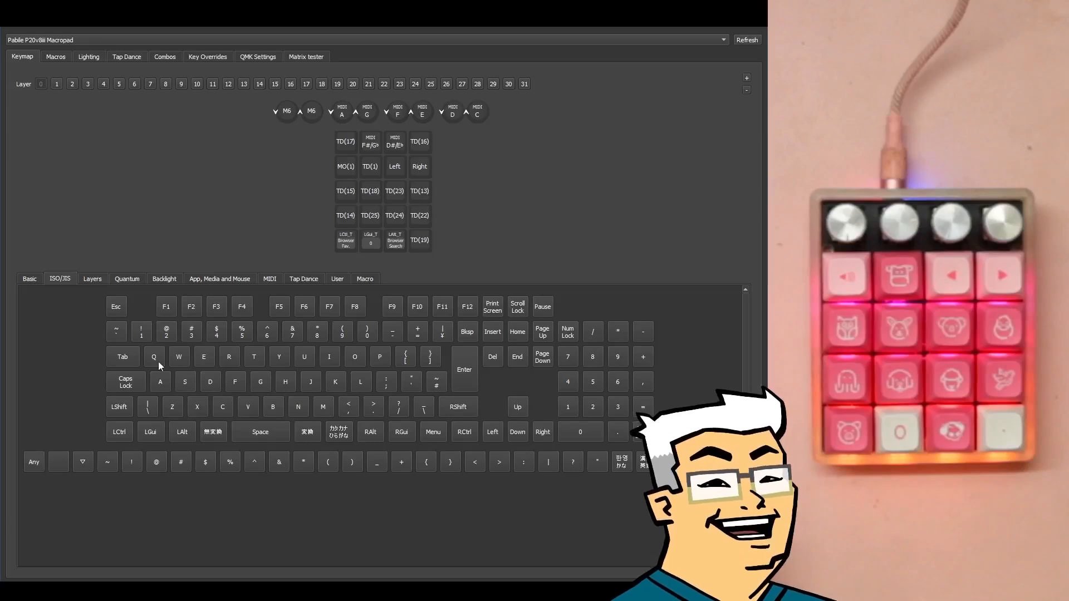
{"action": "left_click", "coordinate": [92, 279]}
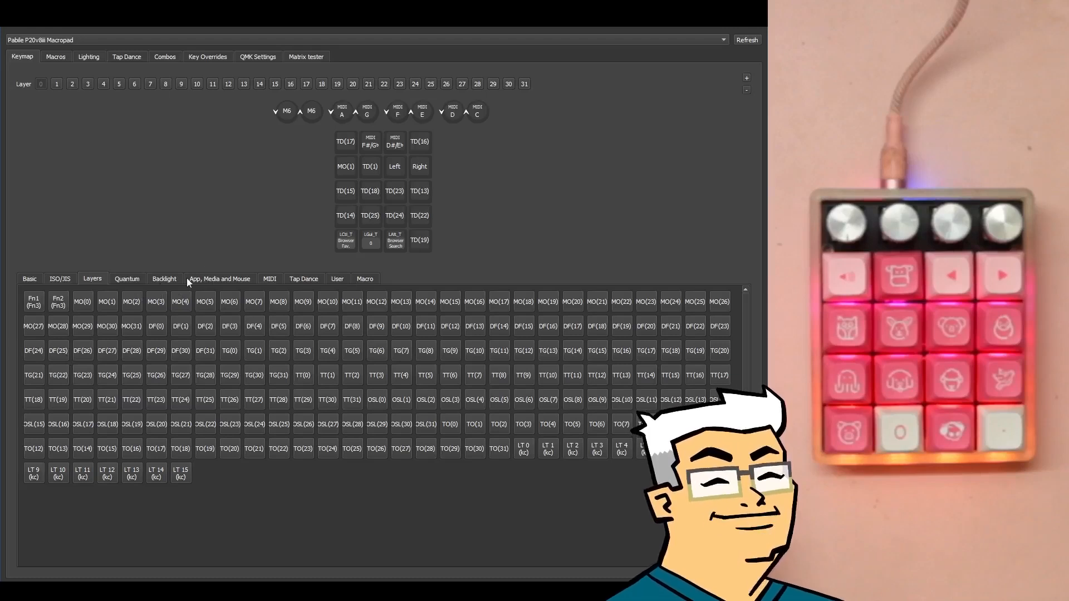
{"action": "left_click", "coordinate": [300, 280]}
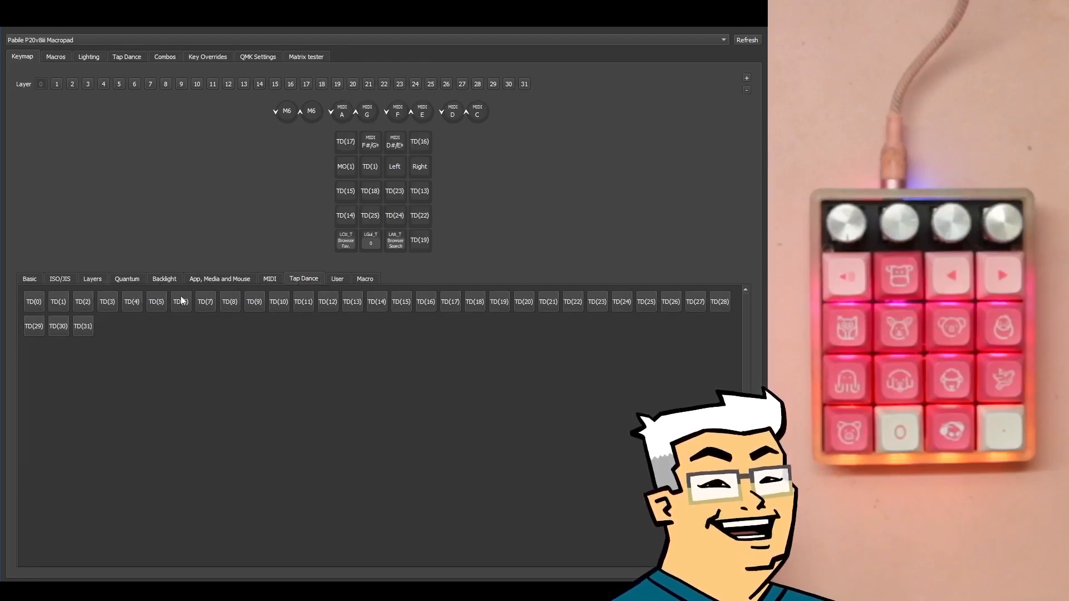
{"action": "left_click", "coordinate": [367, 280]}
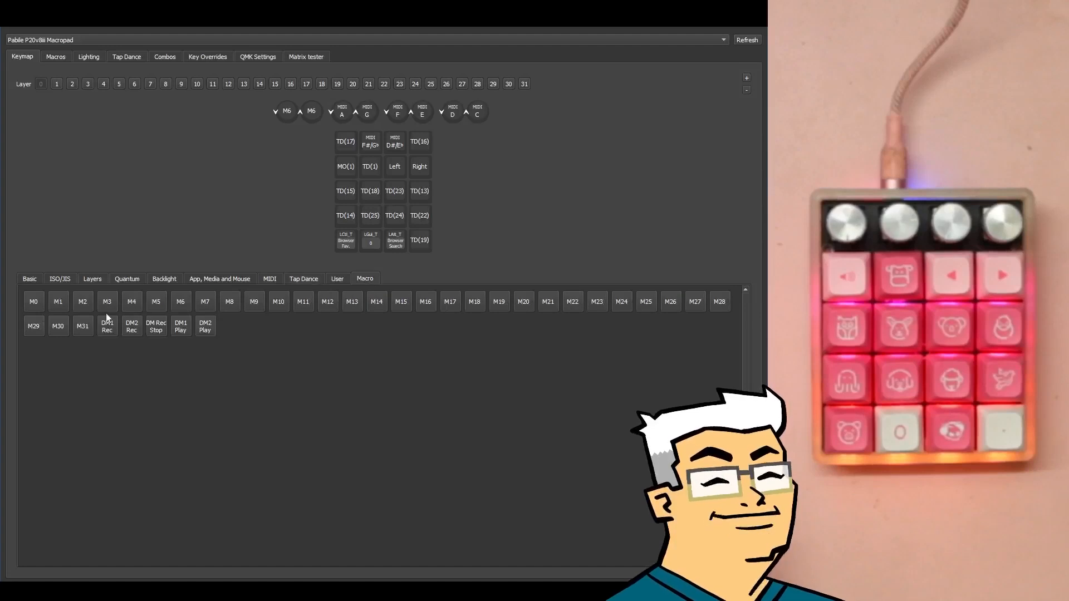
{"action": "left_click", "coordinate": [267, 279]}
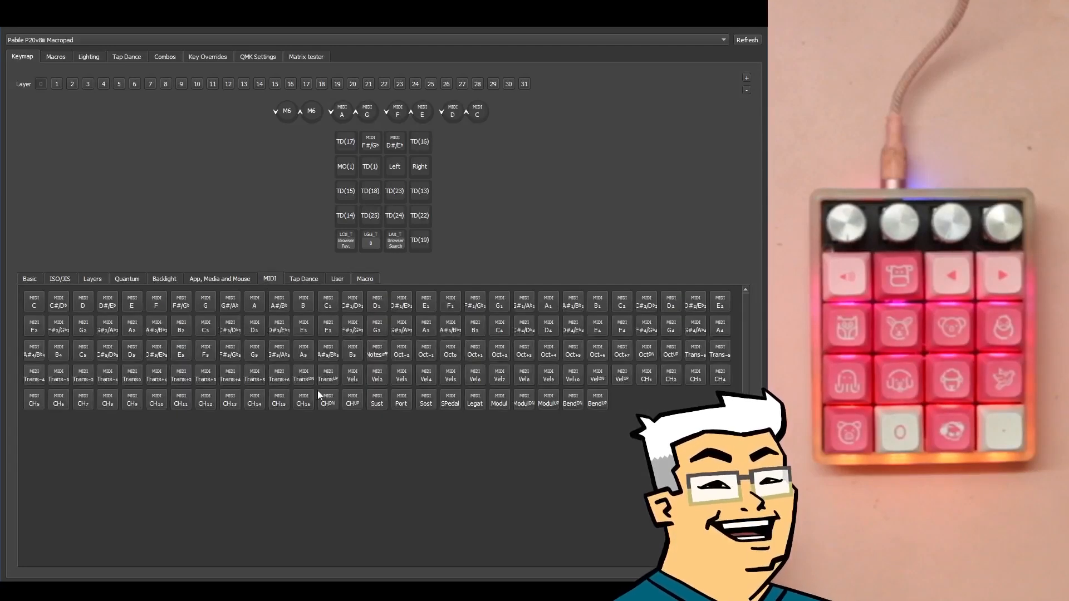
{"action": "left_click", "coordinate": [218, 279]}
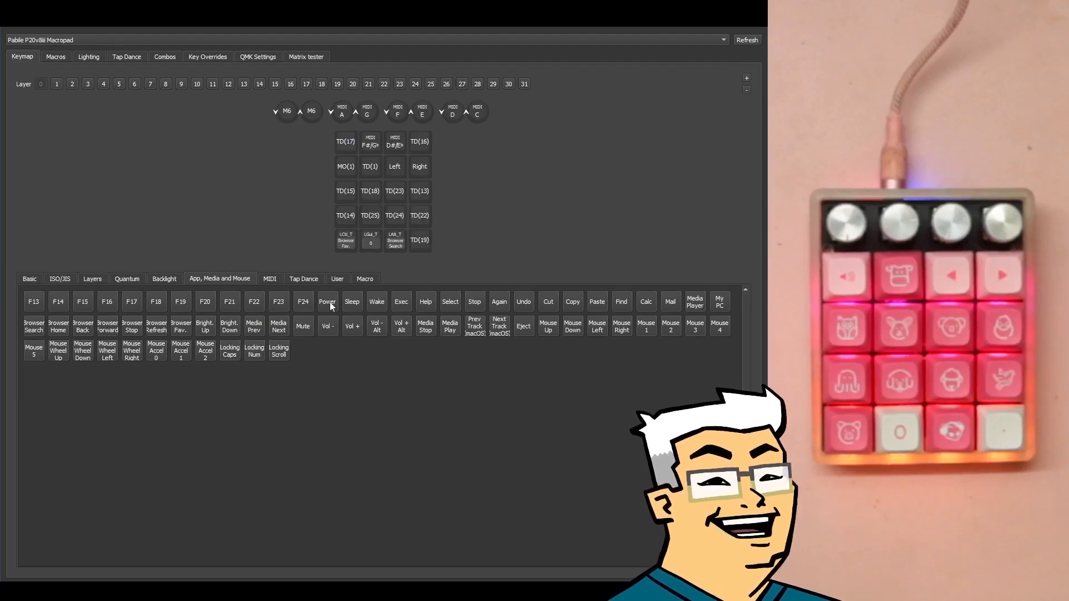
{"action": "left_click", "coordinate": [121, 282]}
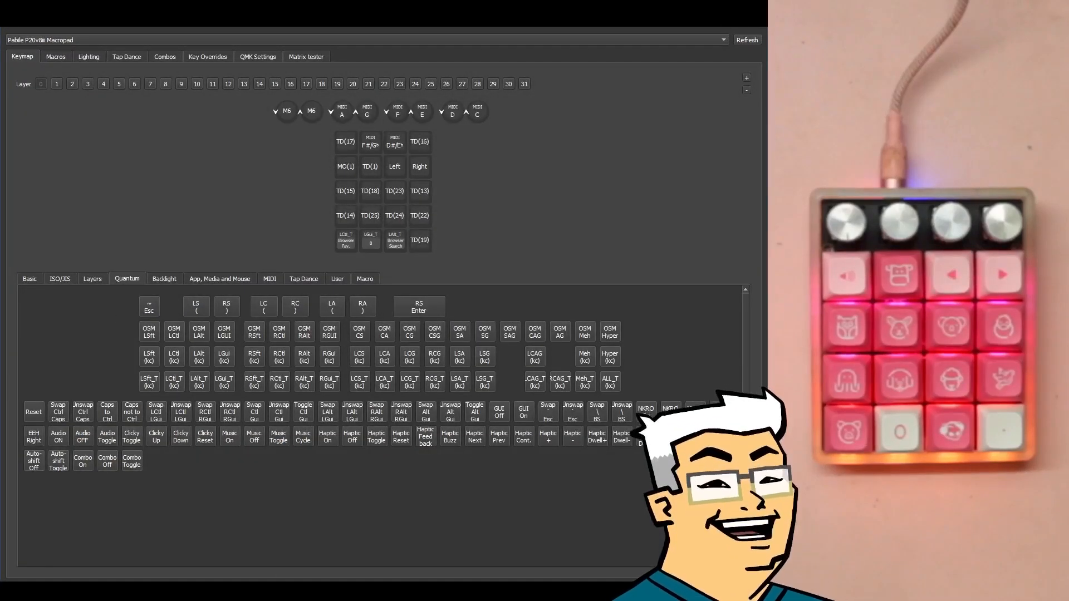
Switch to the browser to view the Facebook photo of the macropads and keyboard, and return to Vial.
{"action": "left_click", "coordinate": [254, 591]}
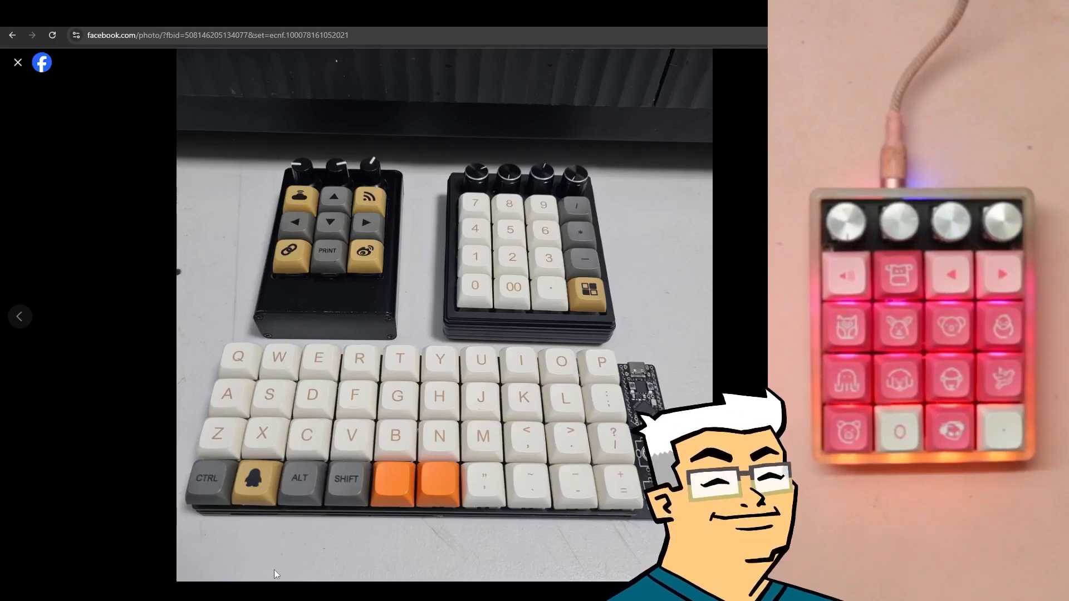
{"action": "mouse_move", "coordinate": [279, 592]}
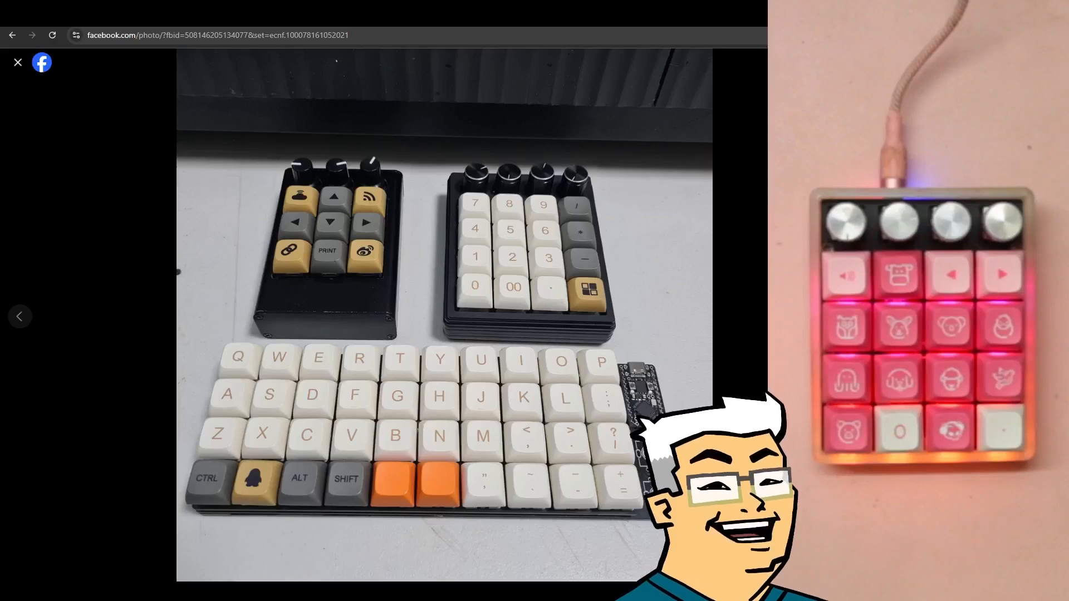
{"action": "key", "text": "alt+Tab"}
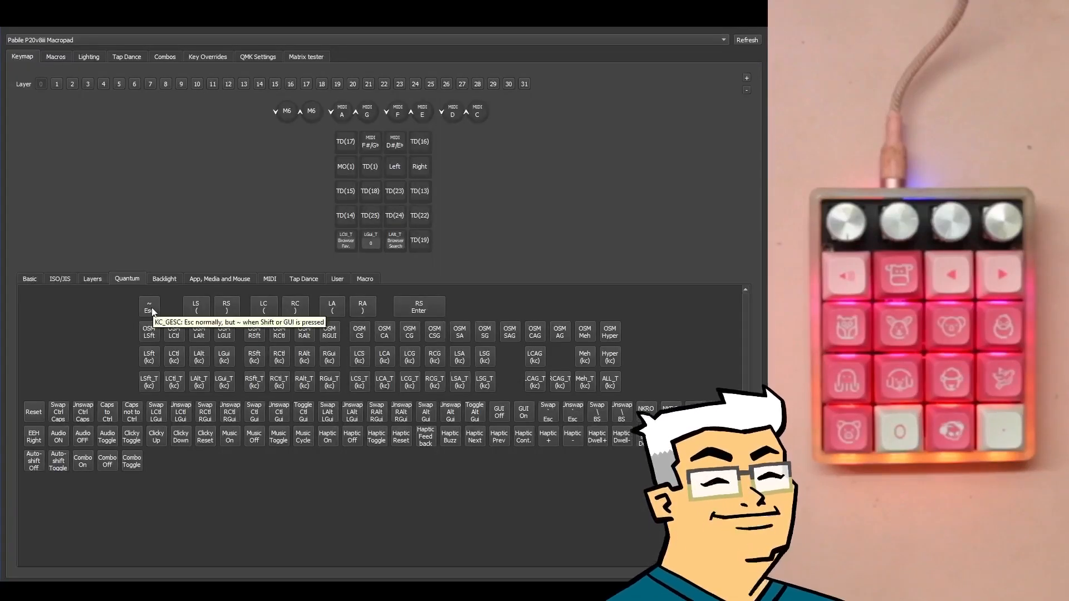
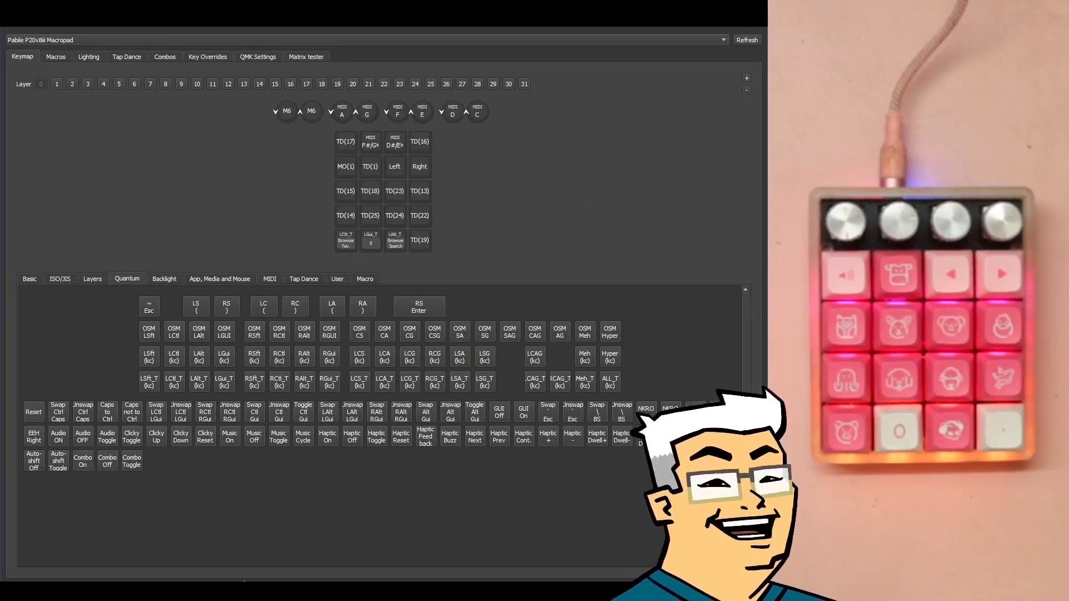
Switch to the AutoHotkey script and examine the modifier prefixes of the Launch_Mail hotkeys for Quick Sync Settings, Show Panel and Filmstrip.
{"action": "mouse_move", "coordinate": [321, 585]}
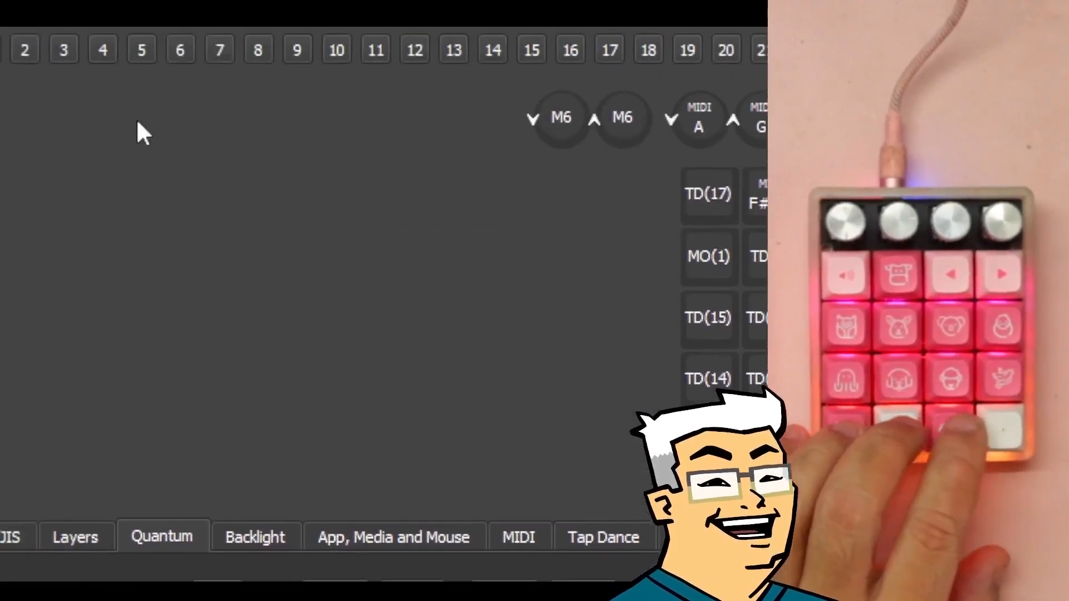
{"action": "left_click", "coordinate": [25, 51]}
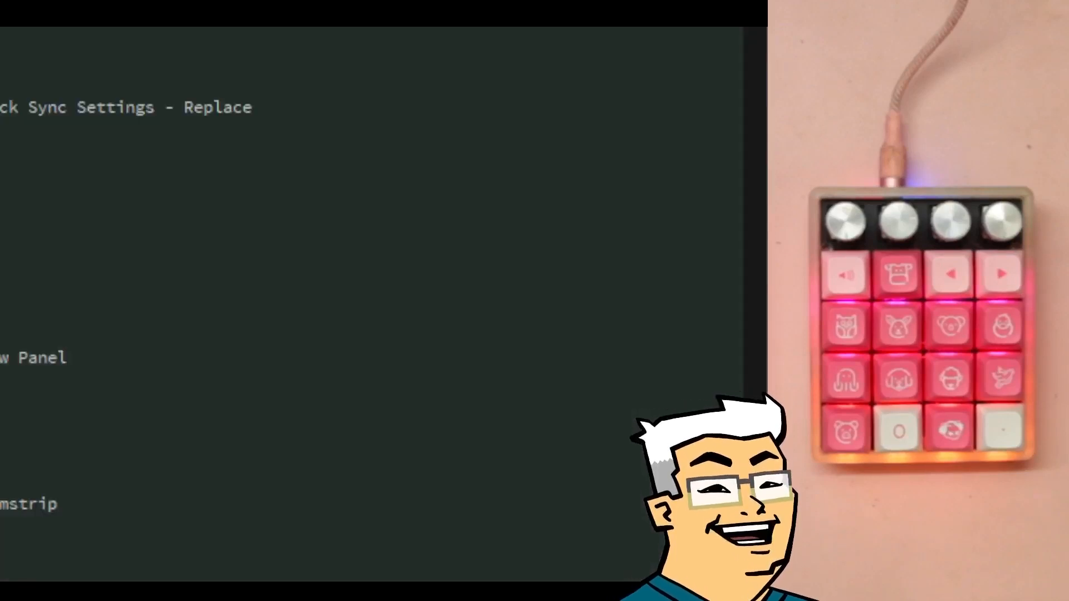
{"action": "scroll", "coordinate": [371, 304], "scroll_direction": "down", "scroll_amount": 3}
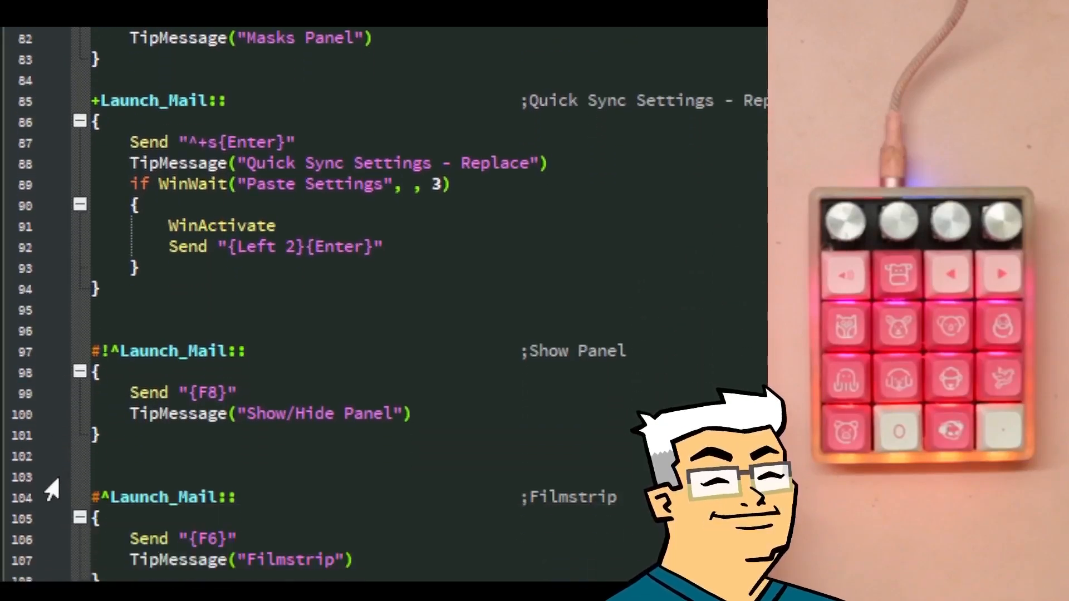
{"action": "scroll", "coordinate": [42, 483], "scroll_direction": "down", "scroll_amount": 5}
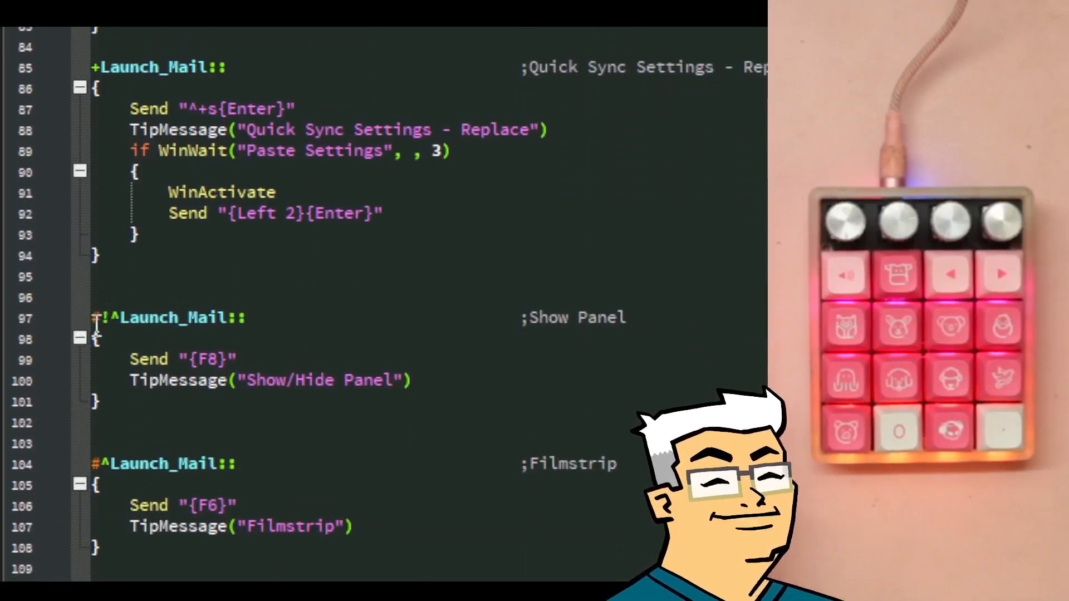
{"action": "left_click_drag", "start_coordinate": [105, 309], "coordinate": [111, 307]}
{"action": "left_click", "coordinate": [128, 333]}
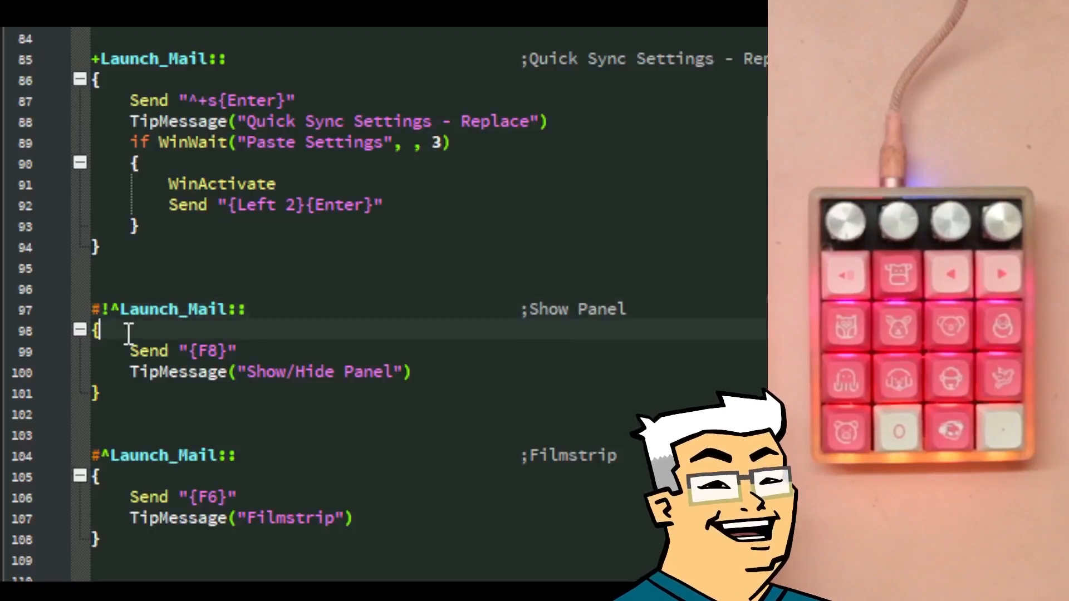
{"action": "left_click_drag", "start_coordinate": [111, 453], "coordinate": [103, 461]}
{"action": "left_click", "coordinate": [149, 469]}
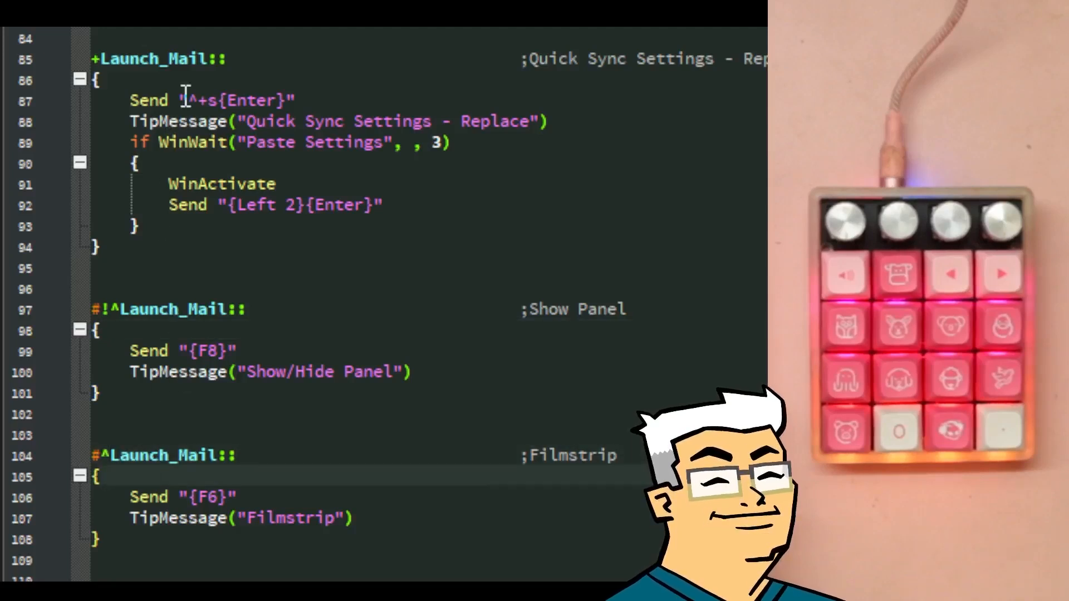
{"action": "scroll", "coordinate": [208, 136], "scroll_direction": "up", "scroll_amount": 2}
{"action": "scroll", "coordinate": [203, 356], "scroll_direction": "down", "scroll_amount": 1}
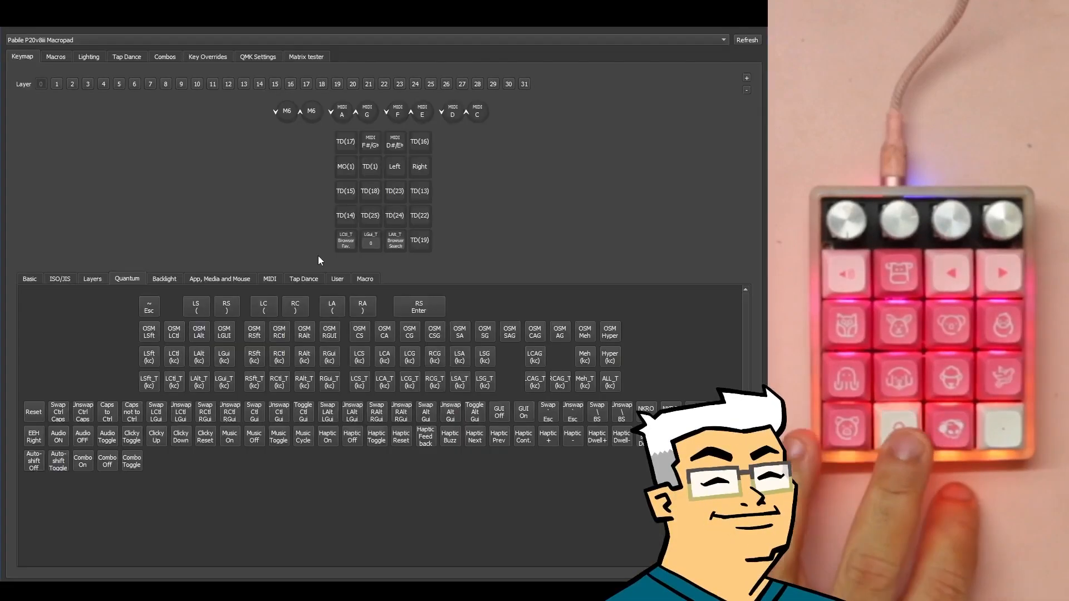
Switch back to Vial and test the macropad's LGui_T key by repeatedly opening and closing the Start menu.
{"action": "key", "text": "super"}
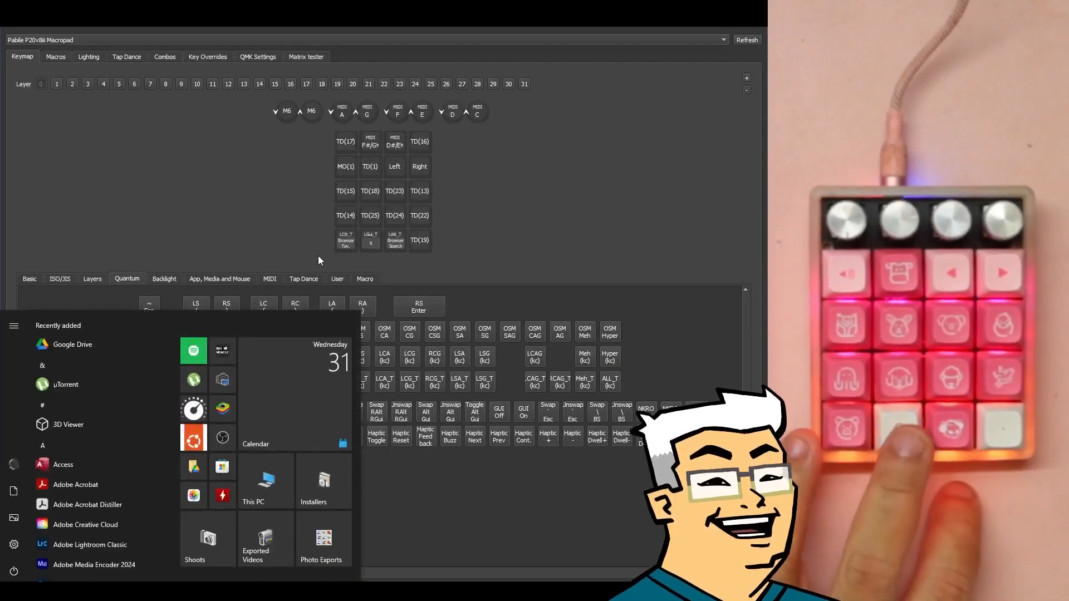
{"action": "key", "text": "super"}
{"action": "key", "text": "super"}
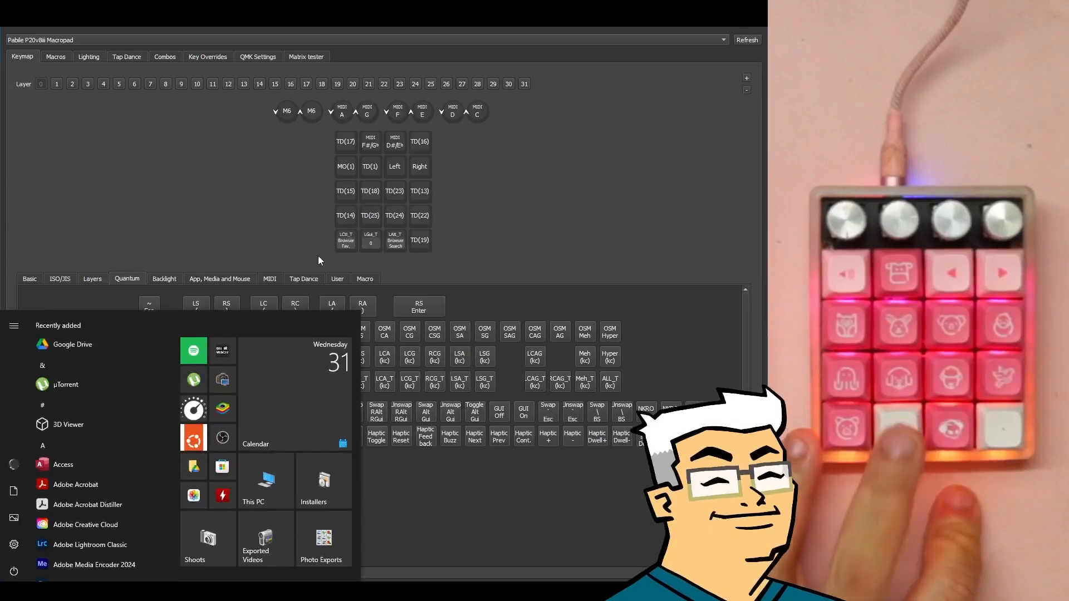
{"action": "key", "text": "super"}
{"action": "key", "text": "super"}
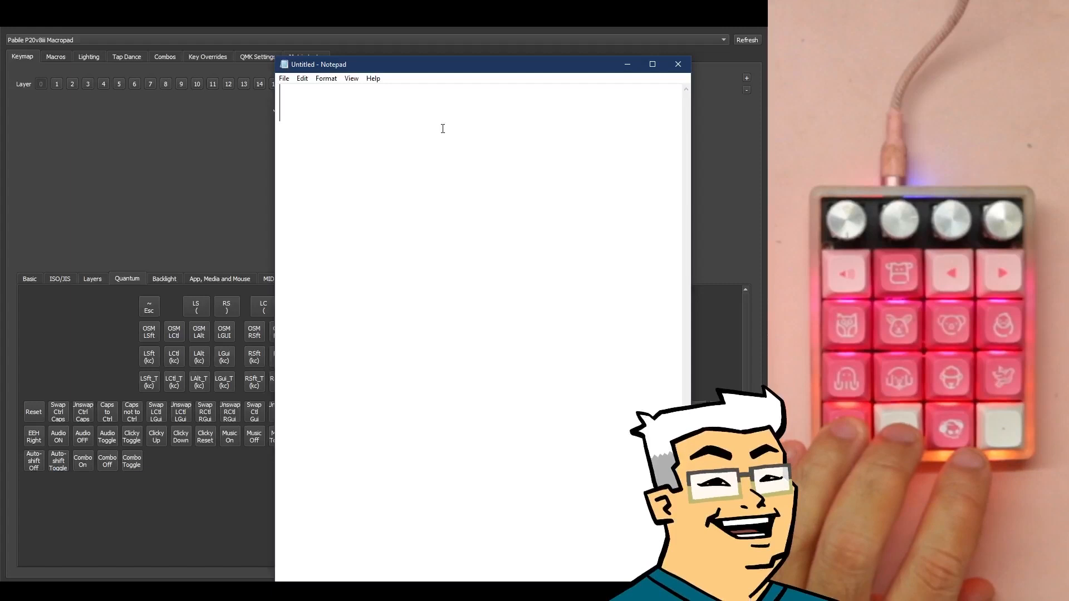
Move the blank Notepad window aside and fill it with a long run of zeros.
{"action": "left_click_drag", "start_coordinate": [433, 64], "coordinate": [499, 65]}
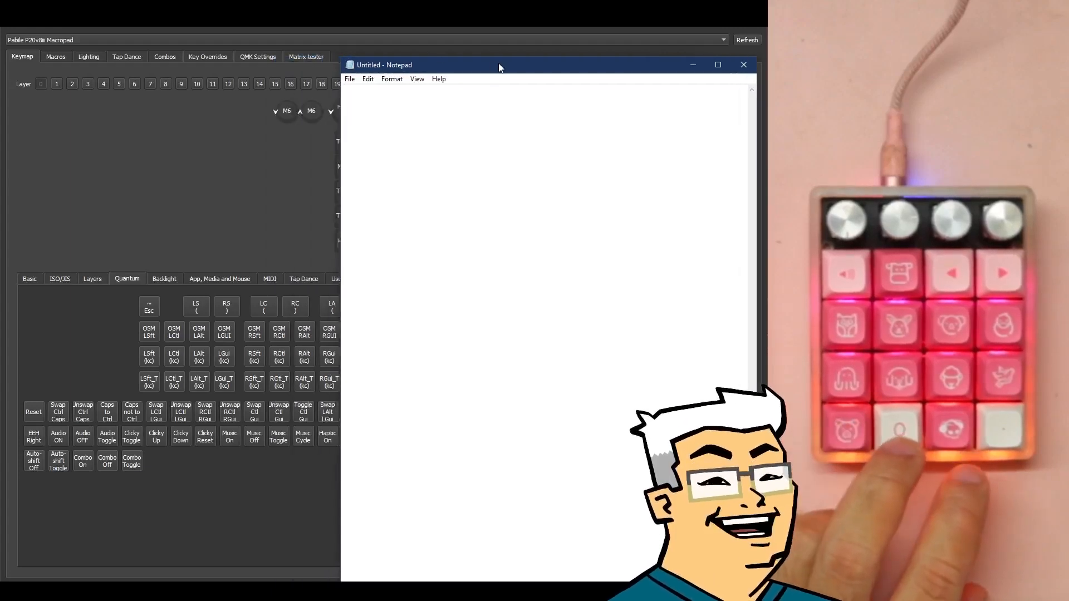
{"action": "type", "text": "0000000000"}
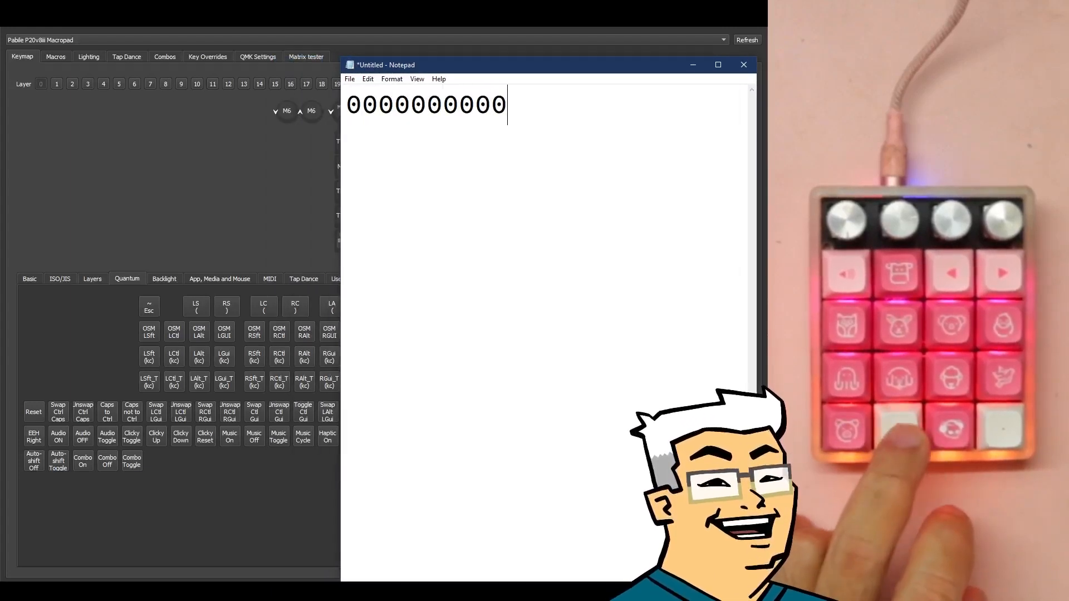
{"action": "type", "text": "00000000000000000"}
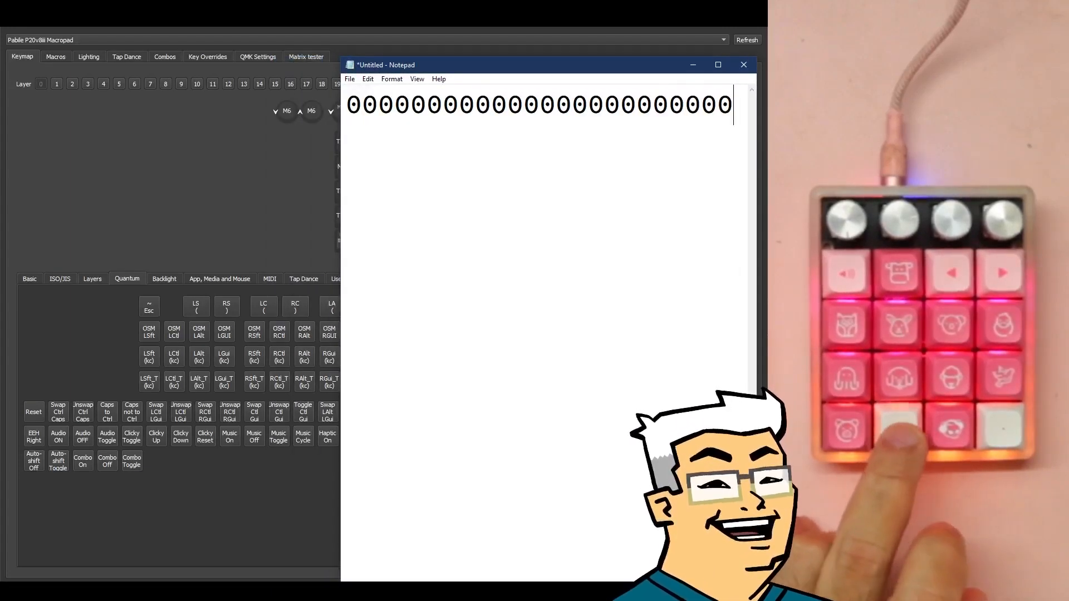
{"action": "type", "text": "00000"}
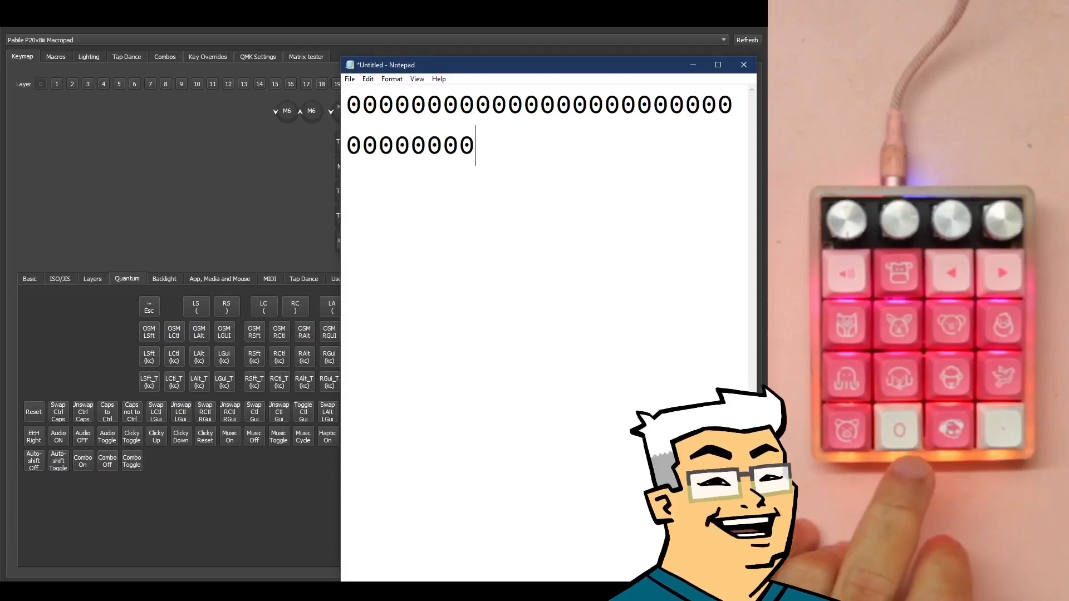
Toggle the Start menu over Notepad, return to Vial and inspect the LGui_T key in the keymap's last row.
{"action": "key", "text": "super"}
{"action": "key", "text": "super"}
{"action": "key", "text": "super"}
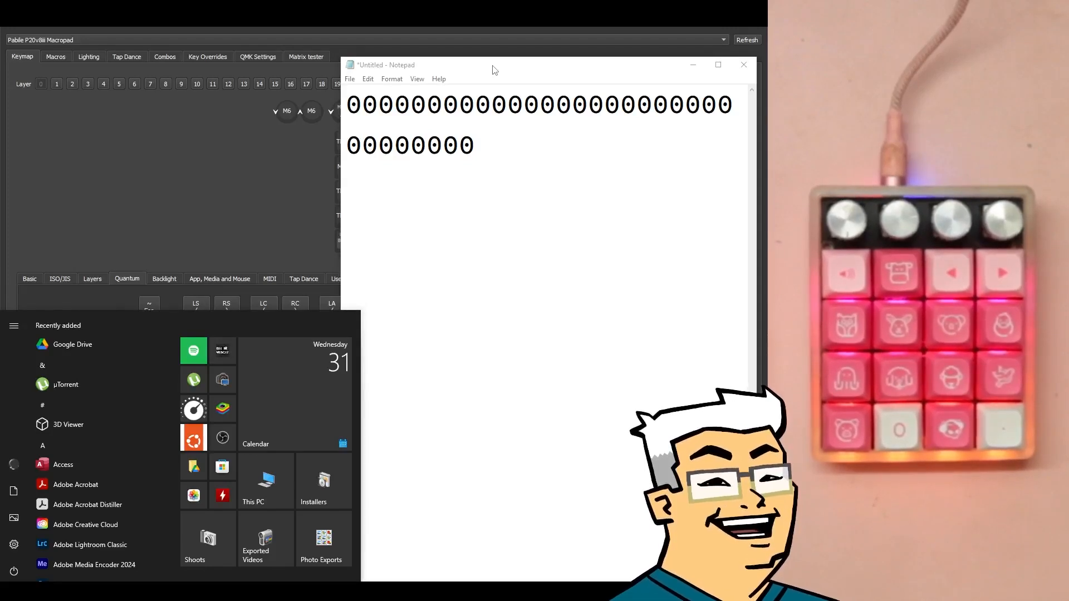
{"action": "left_click", "coordinate": [205, 173]}
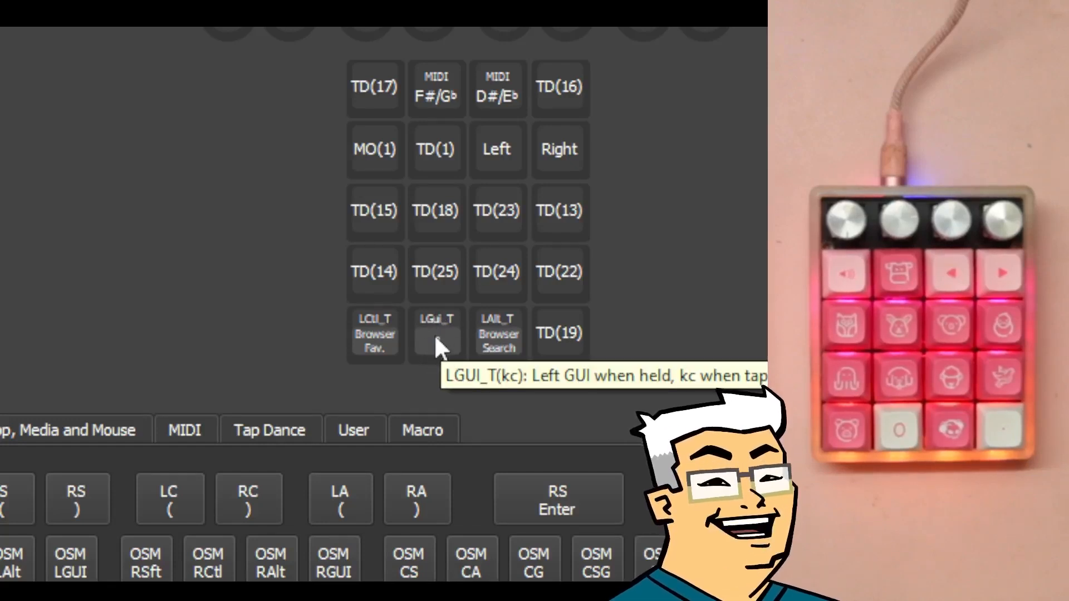
{"action": "key", "text": "0"}
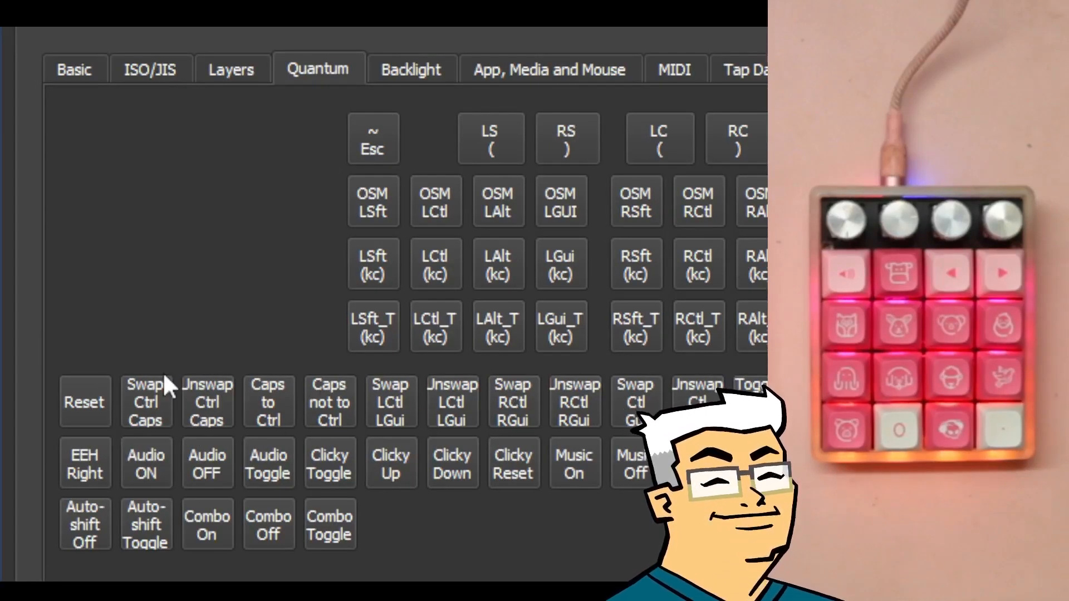
Review the Magic, Grave Escape and Tap-Hold pages of the QMK settings and return to the keymap's Quantum keycodes.
{"action": "scroll", "coordinate": [25, 365], "scroll_direction": "down", "scroll_amount": 3}
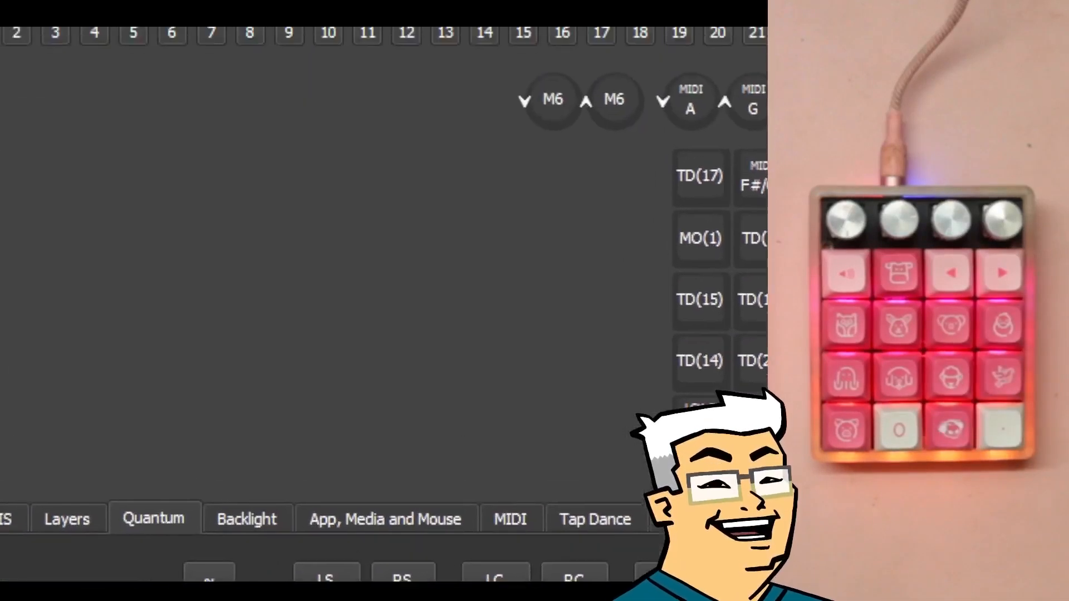
{"action": "left_click", "coordinate": [508, 44]}
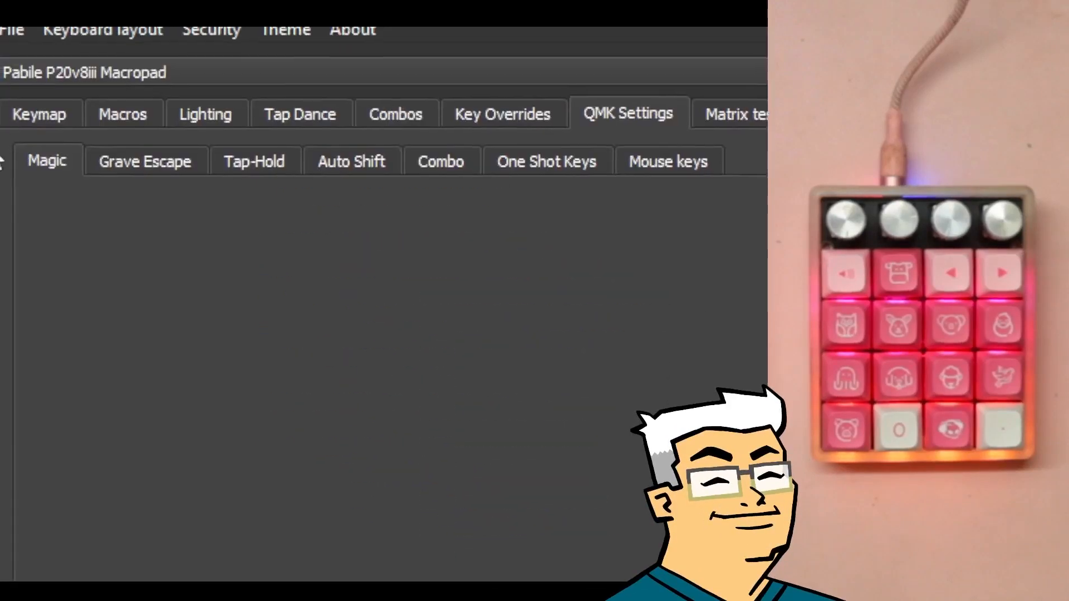
{"action": "left_click", "coordinate": [148, 165]}
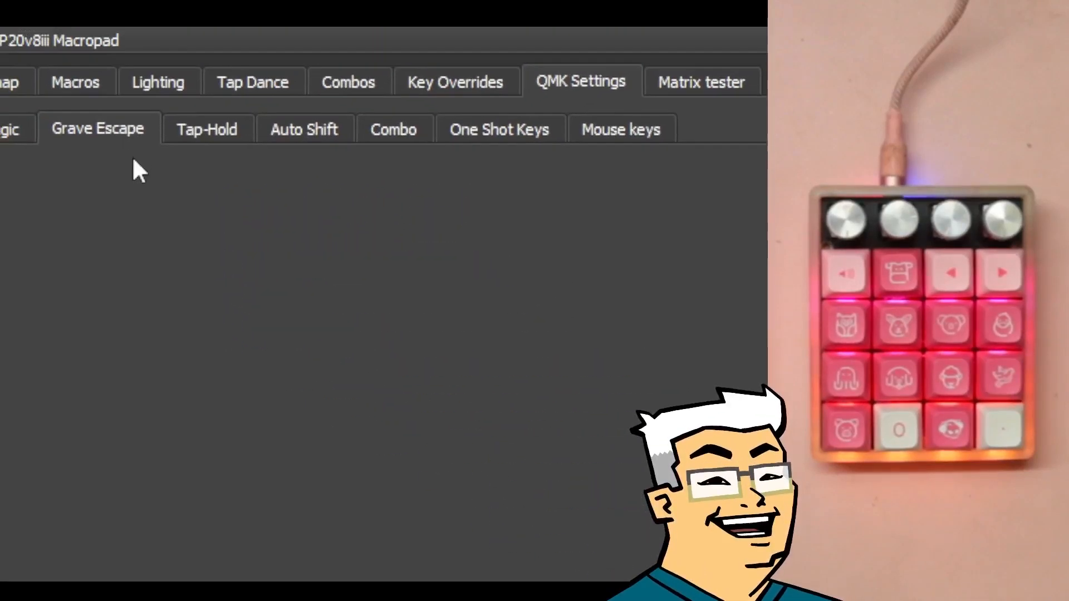
{"action": "left_click", "coordinate": [253, 176]}
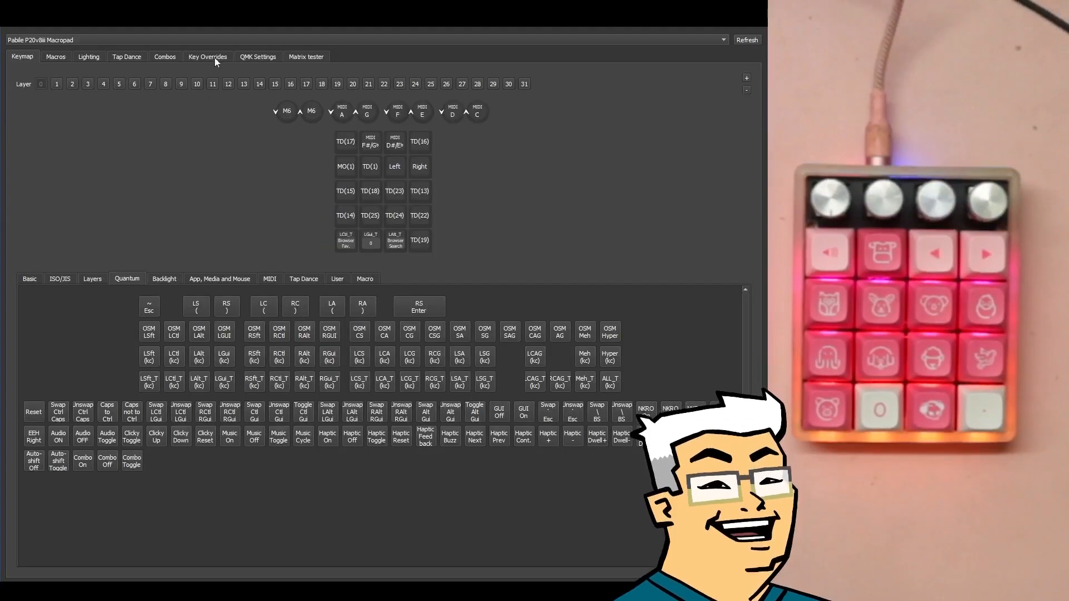
{"action": "left_click", "coordinate": [265, 58]}
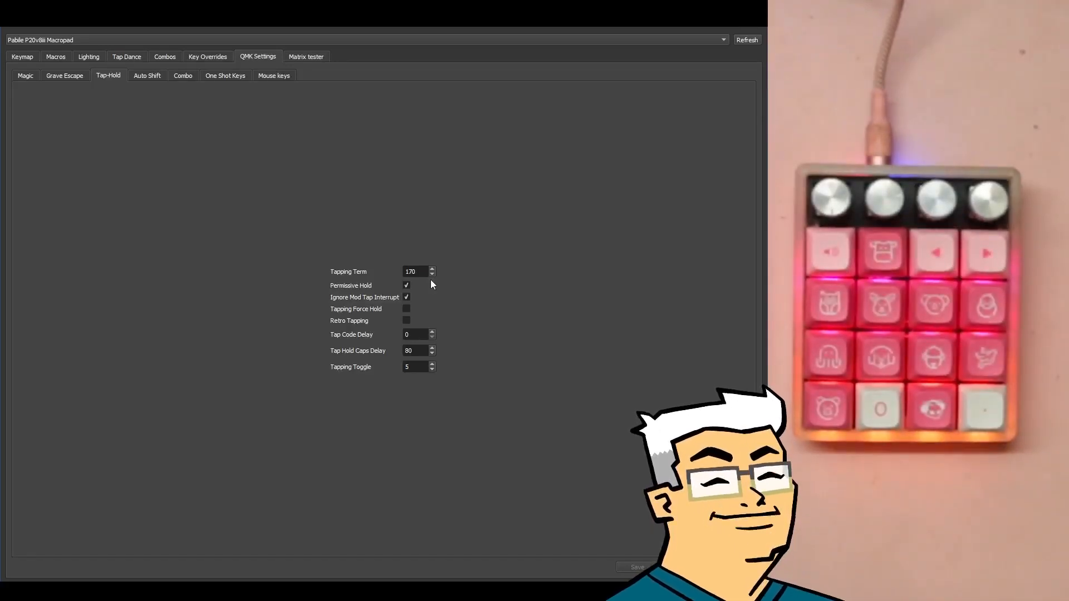
{"action": "left_click", "coordinate": [25, 59]}
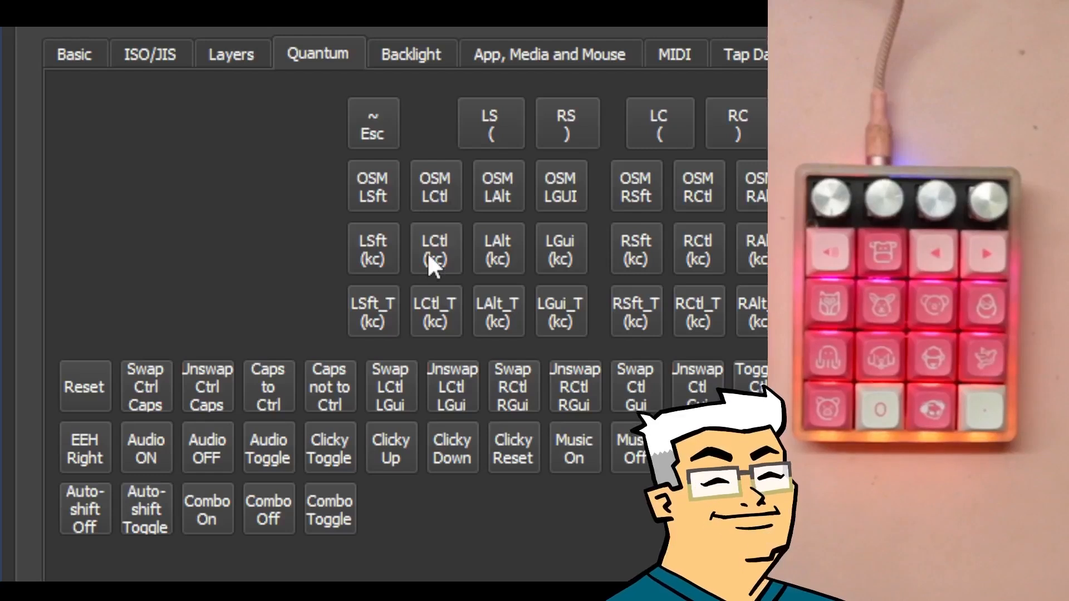
Open the QMK Tap-Hold settings and review the Tapping Term, Permissive Hold and Ignore Mod Tap Interrupt options.
{"action": "scroll", "coordinate": [433, 262], "scroll_direction": "up", "scroll_amount": 8}
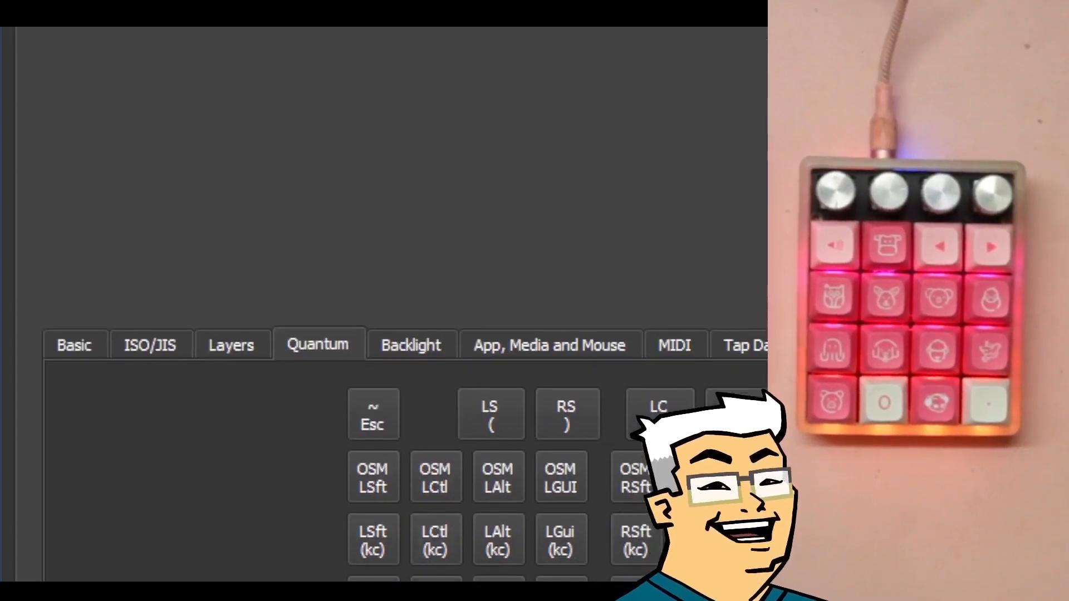
{"action": "left_click", "coordinate": [640, 34]}
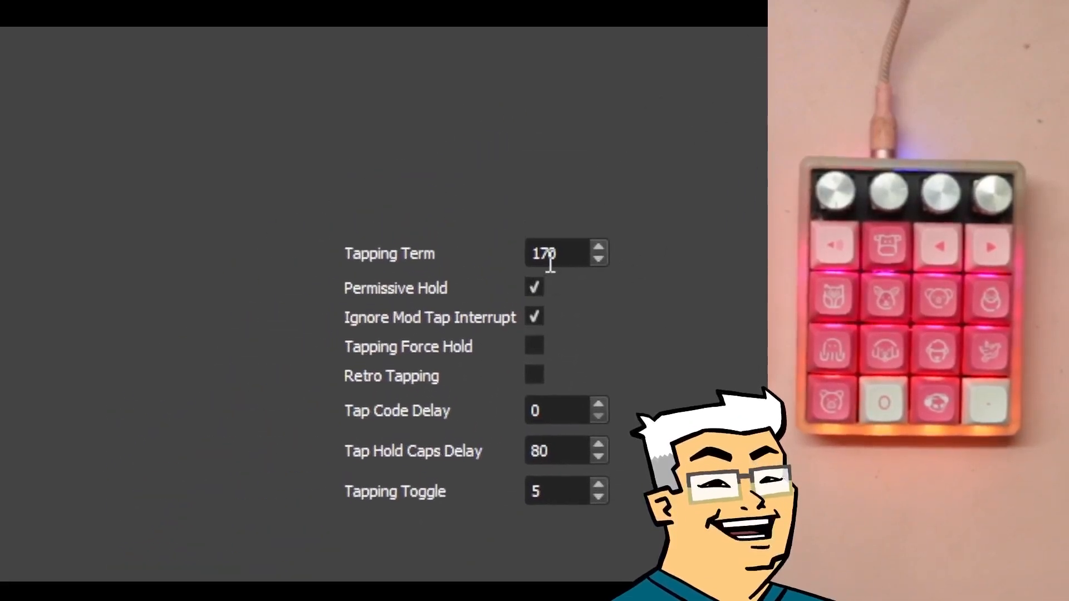
{"action": "double_click", "coordinate": [548, 272]}
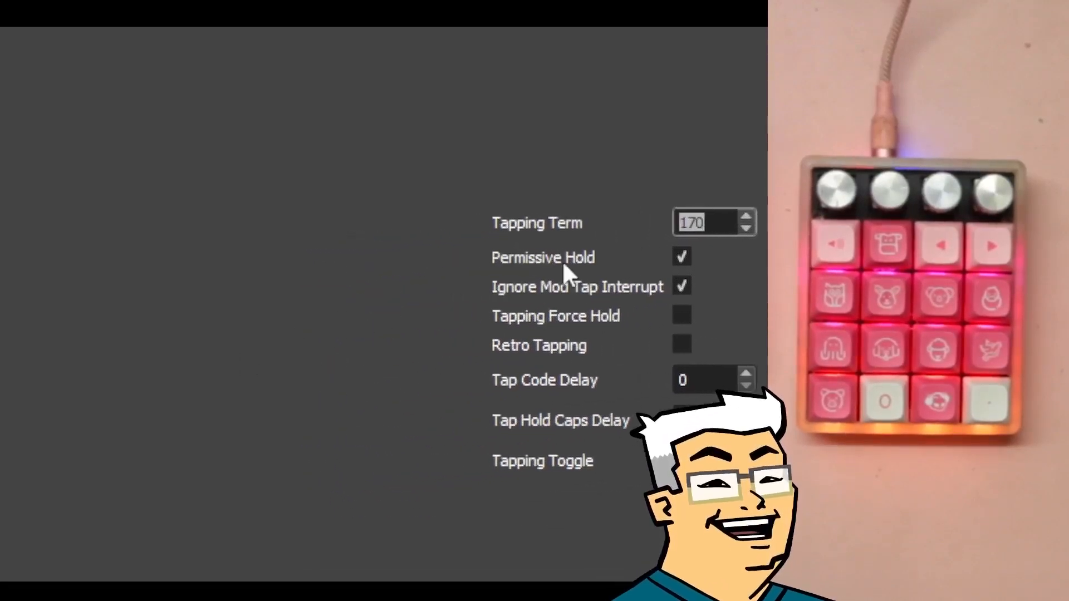
{"action": "left_click", "coordinate": [651, 295]}
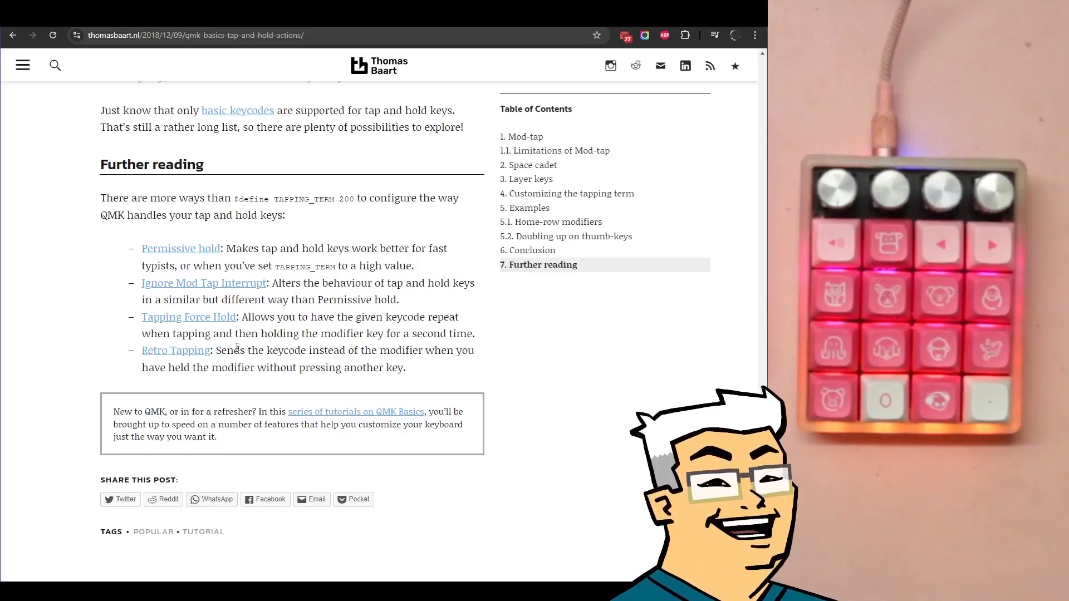
Launch Notepad, place its window over the QMK tap-and-hold article and enter a long run of the letter h.
{"action": "key", "text": "super"}
{"action": "type", "text": "note"}
{"action": "key", "text": "Return"}
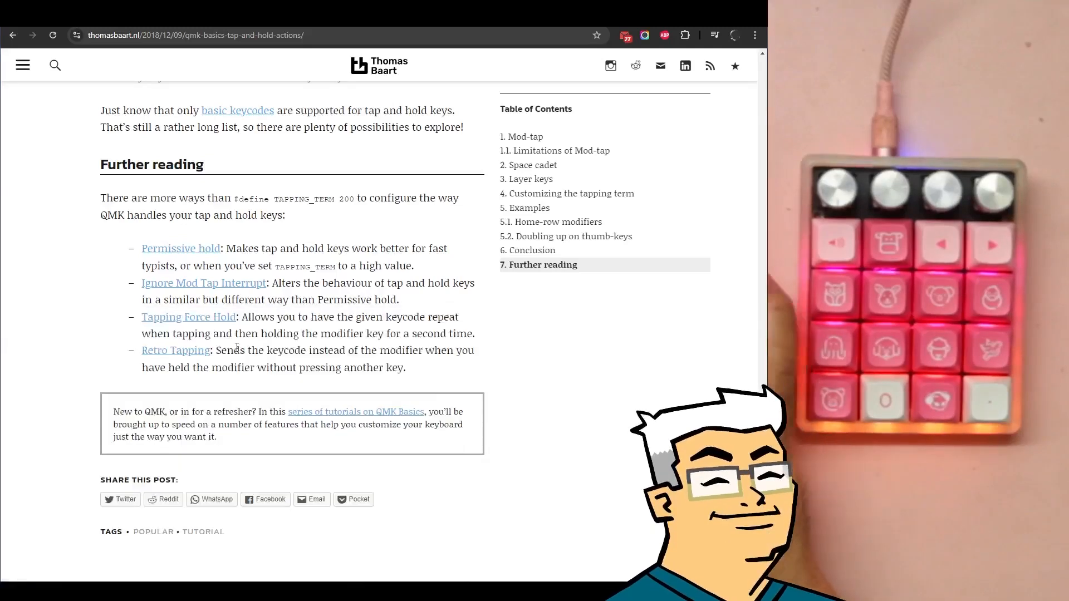
{"action": "left_click_drag", "start_coordinate": [312, 580], "coordinate": [389, 46]}
{"action": "type", "text": "hhhhhhhhhhhhhhhhhhhhhhhhhhhhhhhhh"}
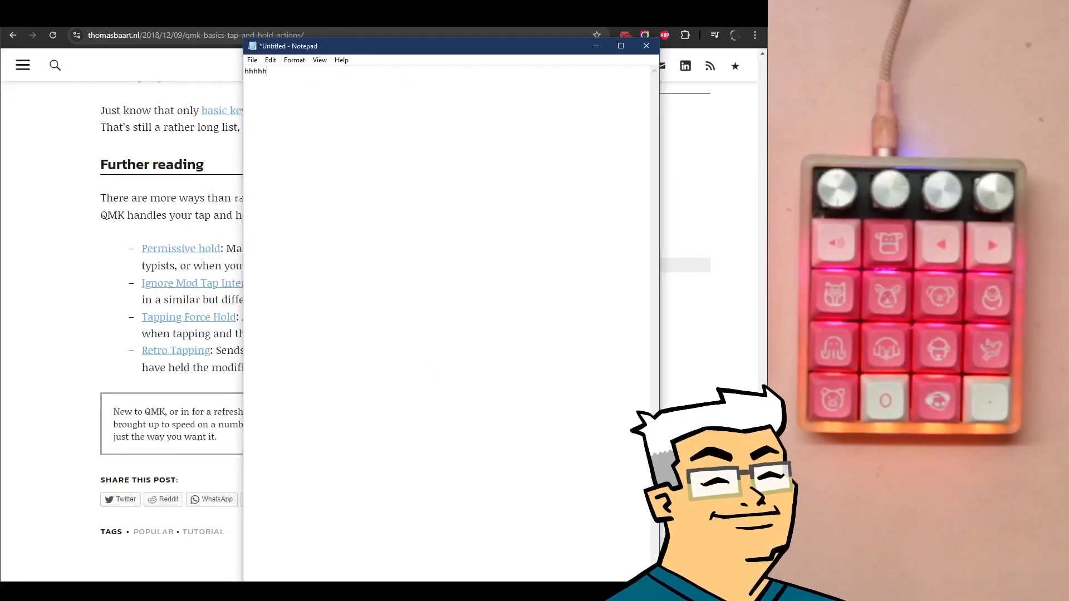
{"action": "type", "text": "hhhhhhhhhhhhhhh"}
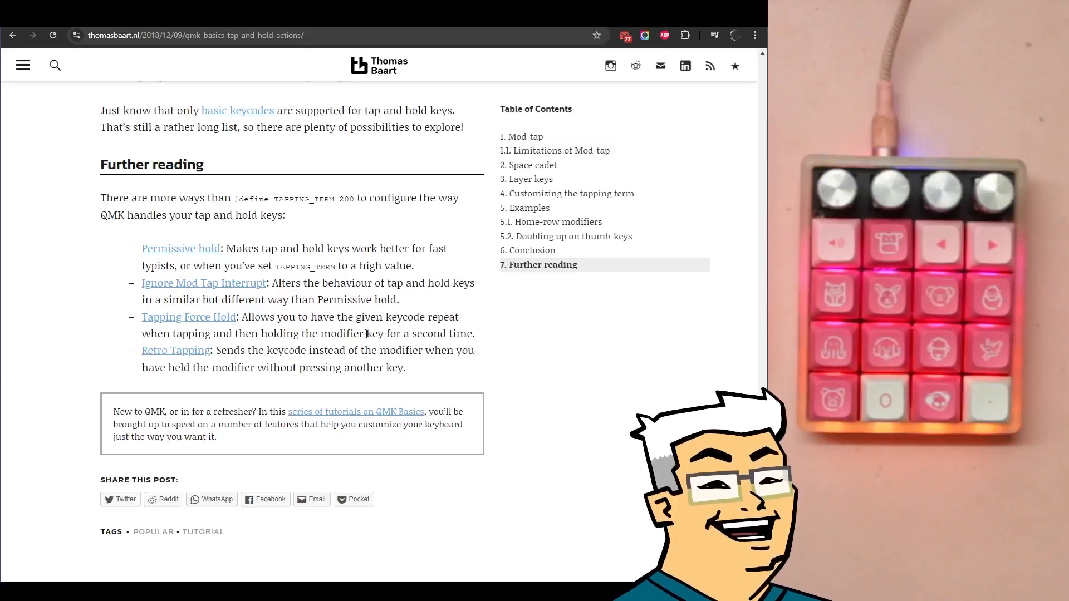
Highlight the word "modifier" in the article's Tapping Force Hold description while reading the tap-and-hold options.
{"action": "double_click", "coordinate": [334, 333]}
{"action": "double_click", "coordinate": [337, 334]}
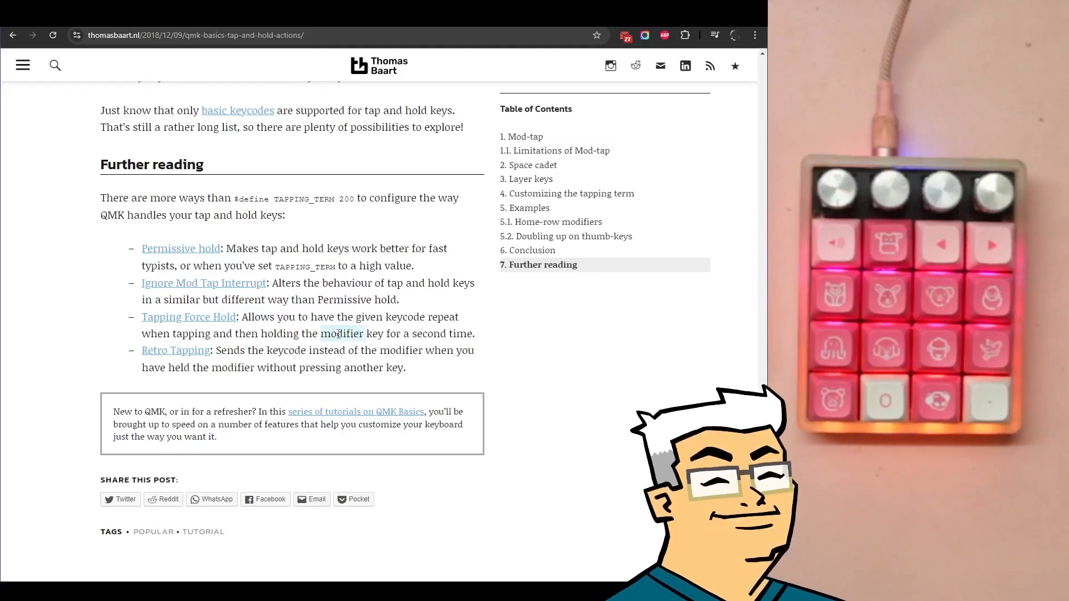
{"action": "left_click", "coordinate": [338, 334]}
{"action": "double_click", "coordinate": [339, 334]}
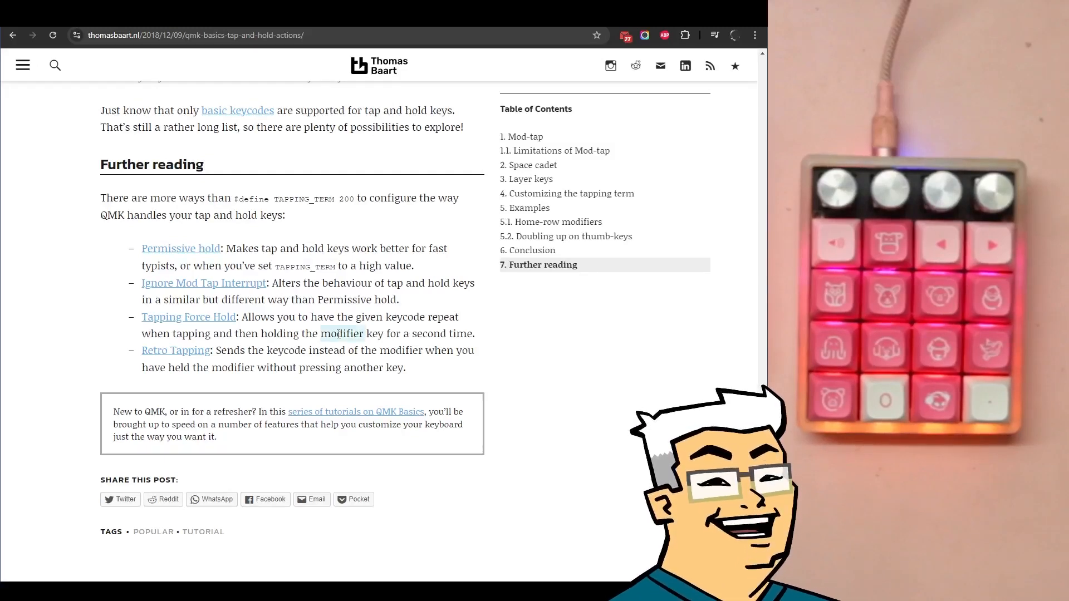
{"action": "left_click", "coordinate": [338, 334]}
{"action": "double_click", "coordinate": [338, 334]}
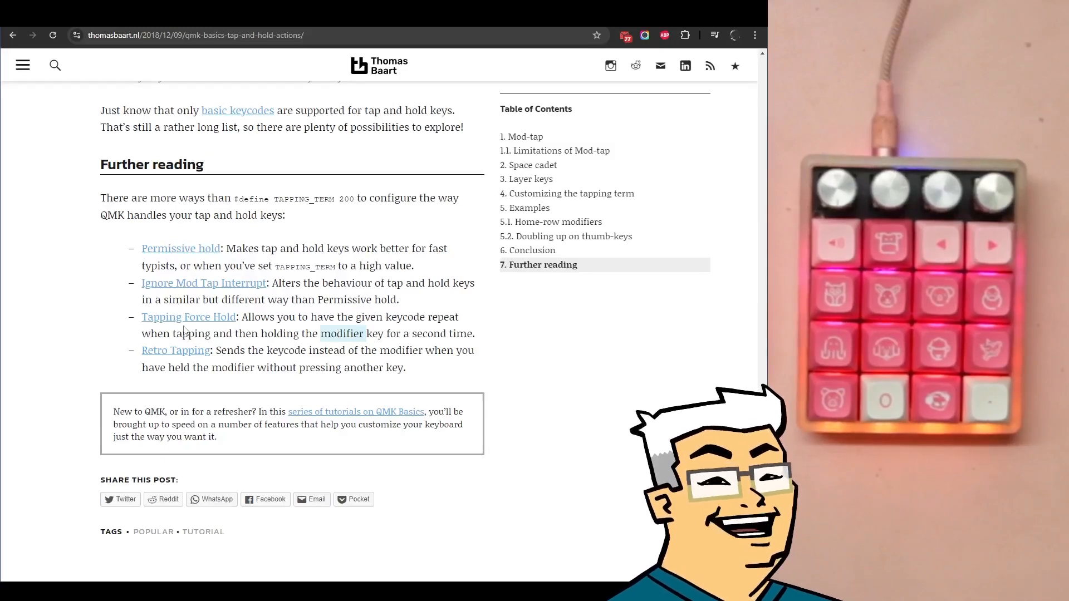
{"action": "left_click", "coordinate": [282, 346]}
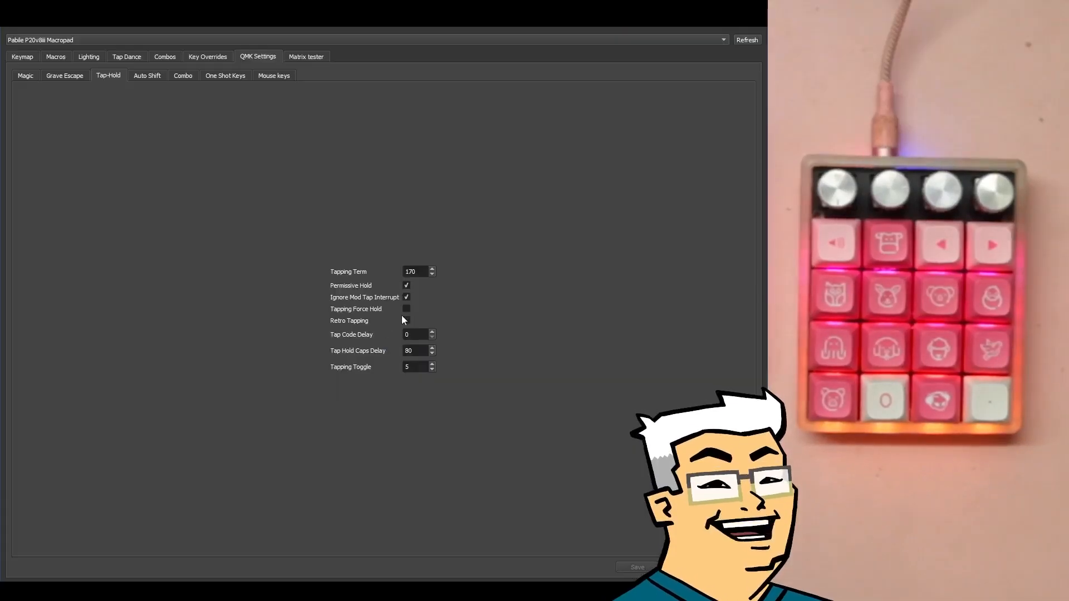
Review the Auto Shift settings in Vial and enable Auto Shift for the Pabile P60 Keyboard.
{"action": "left_click", "coordinate": [150, 74]}
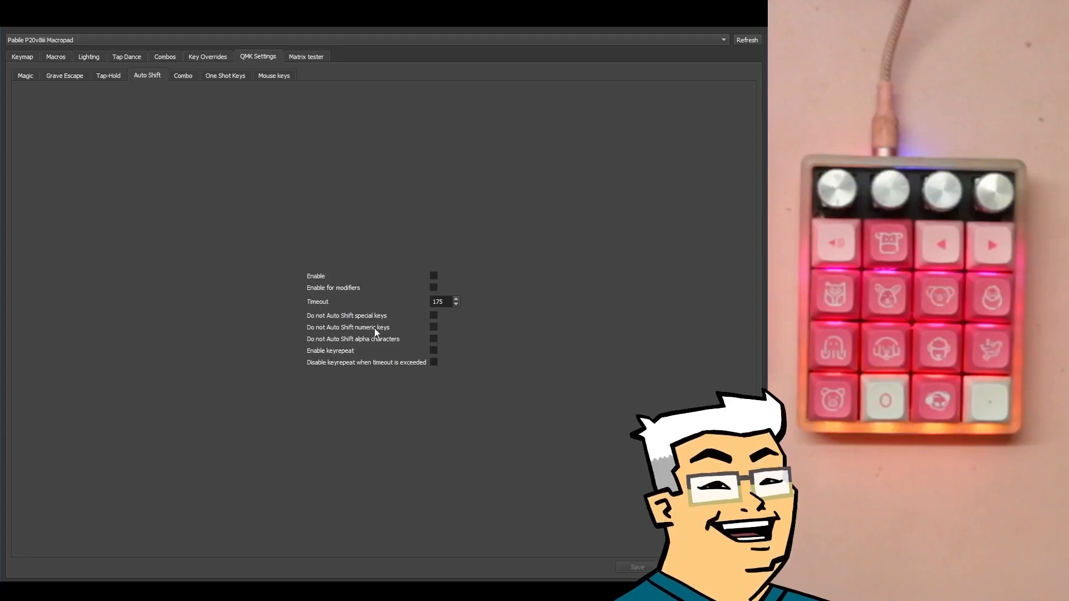
{"action": "left_click", "coordinate": [434, 339]}
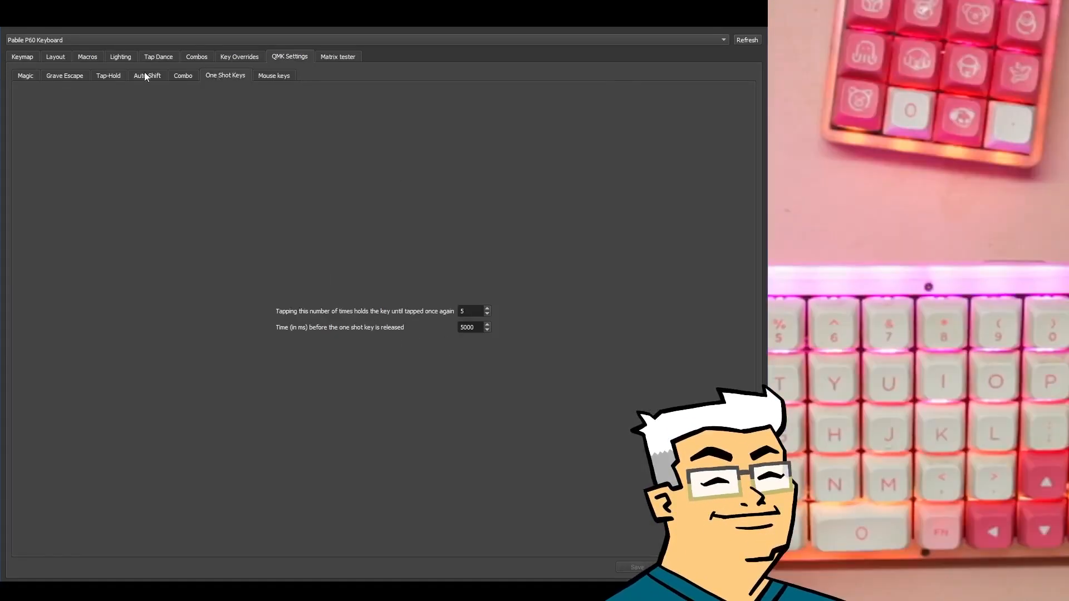
{"action": "left_click", "coordinate": [146, 74]}
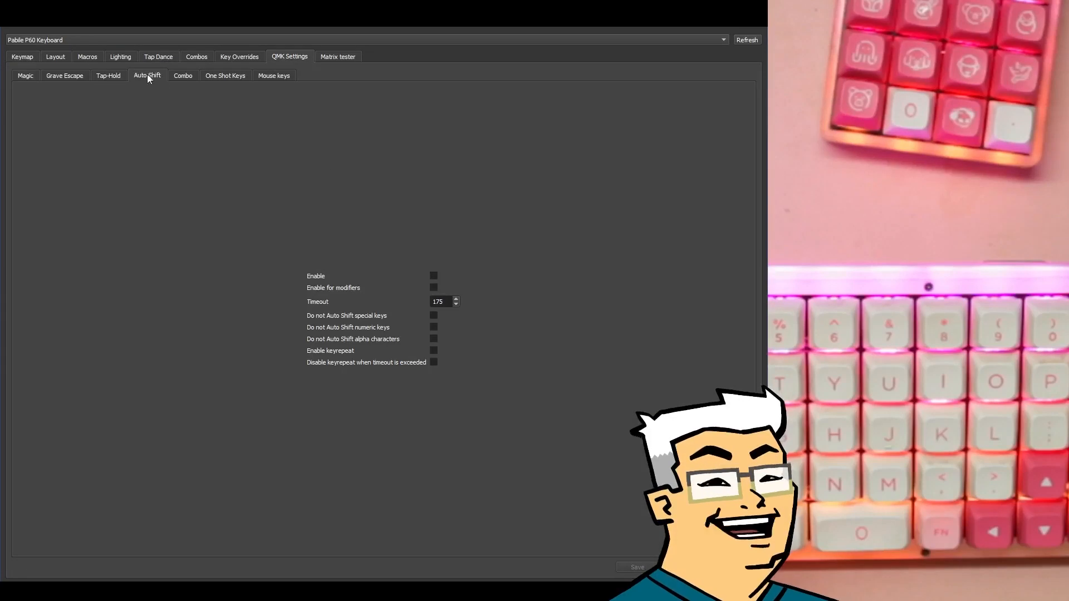
{"action": "left_click", "coordinate": [433, 276]}
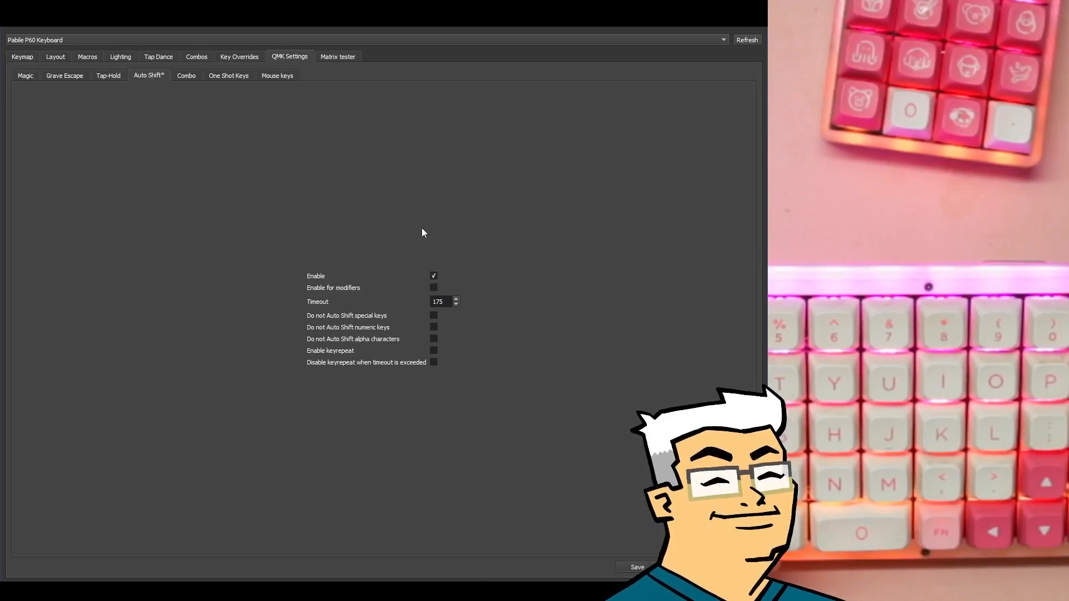
Switch to Notepad, erase its existing text and enter a long run of lowercase k's.
{"action": "left_click", "coordinate": [441, 557]}
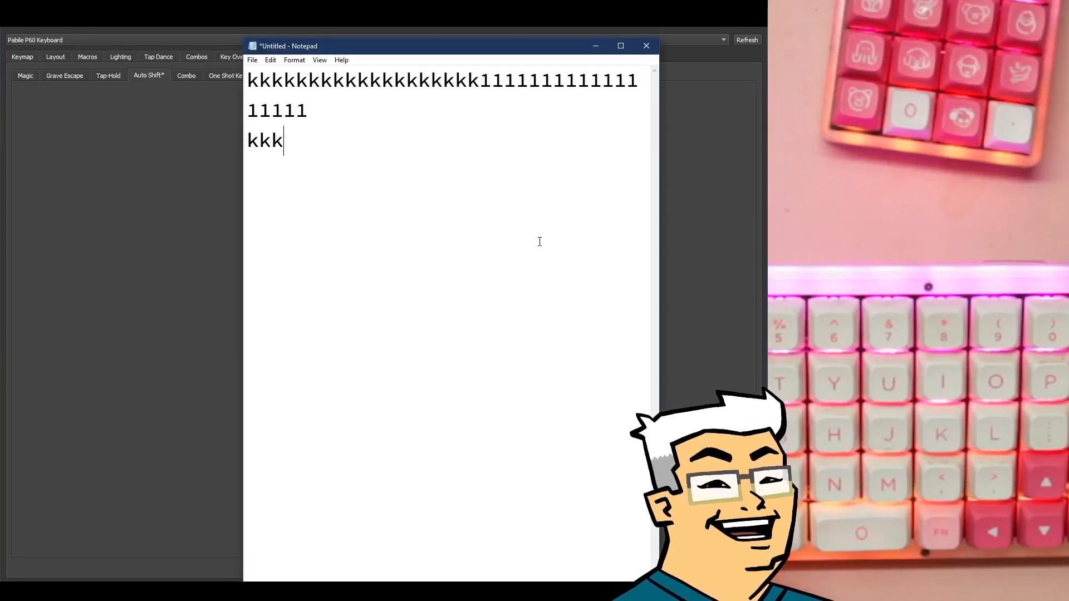
{"action": "key", "text": "ctrl+a"}
{"action": "key", "text": "BackSpace"}
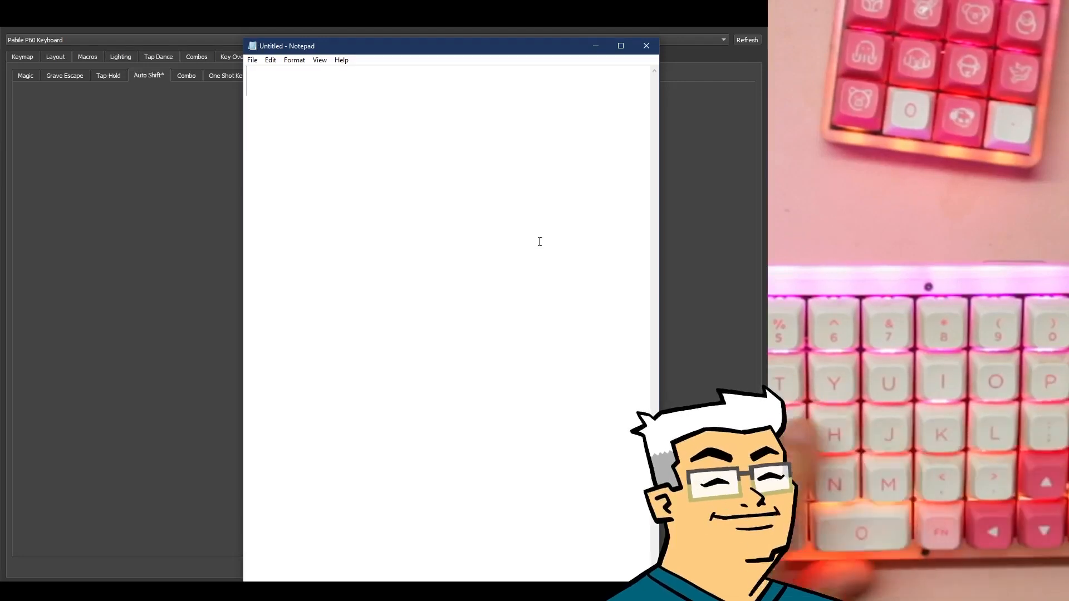
{"action": "type", "text": "kkkkk"}
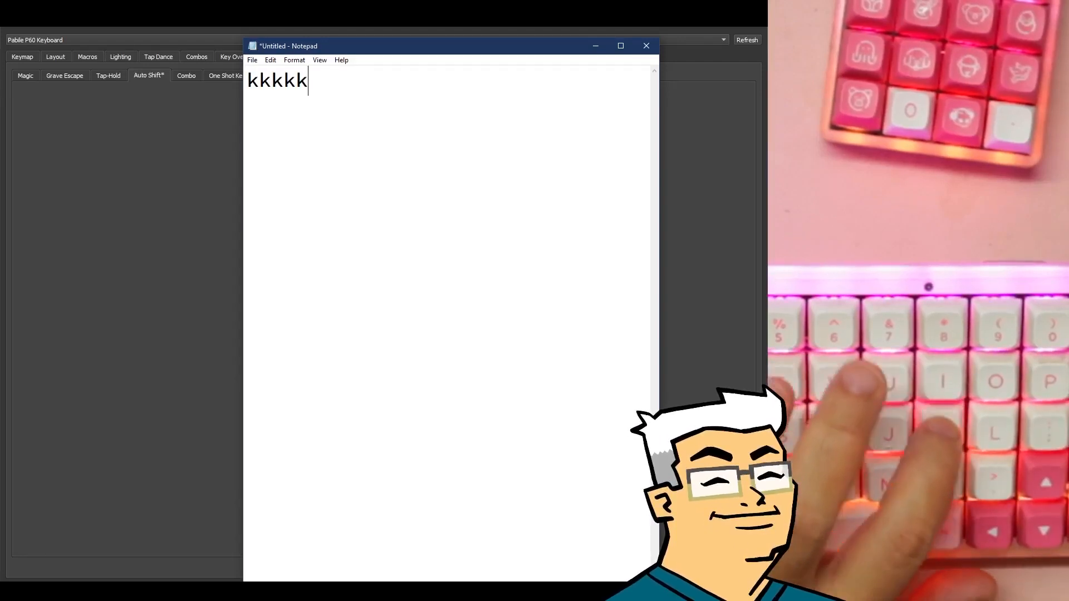
{"action": "type", "text": "kkkkkkkkkkkkkkkkkkkkkkkkkkkkkkkkkkk"}
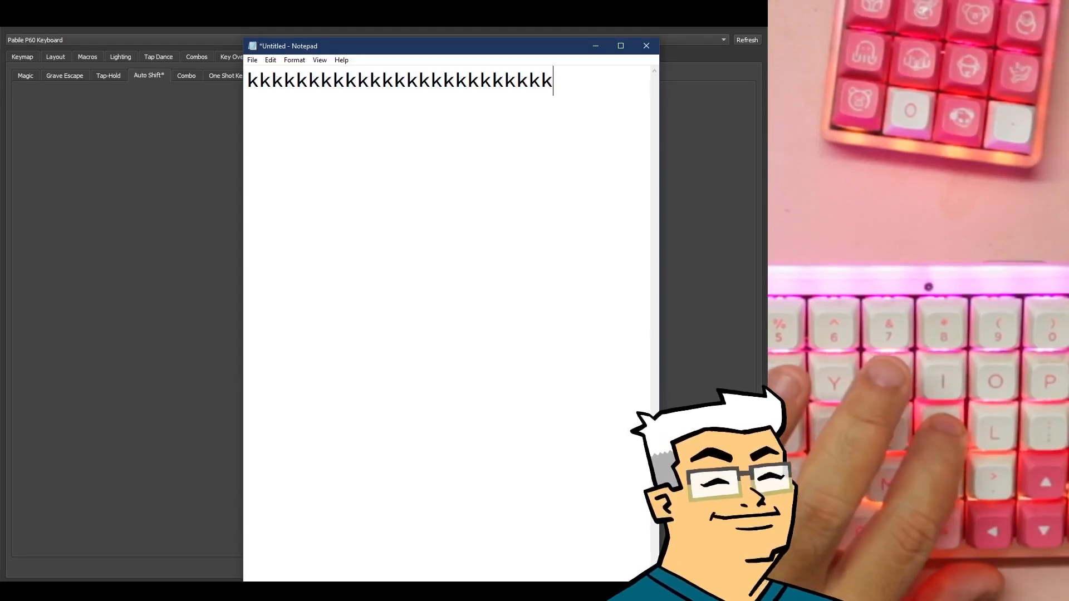
{"action": "type", "text": "kk"}
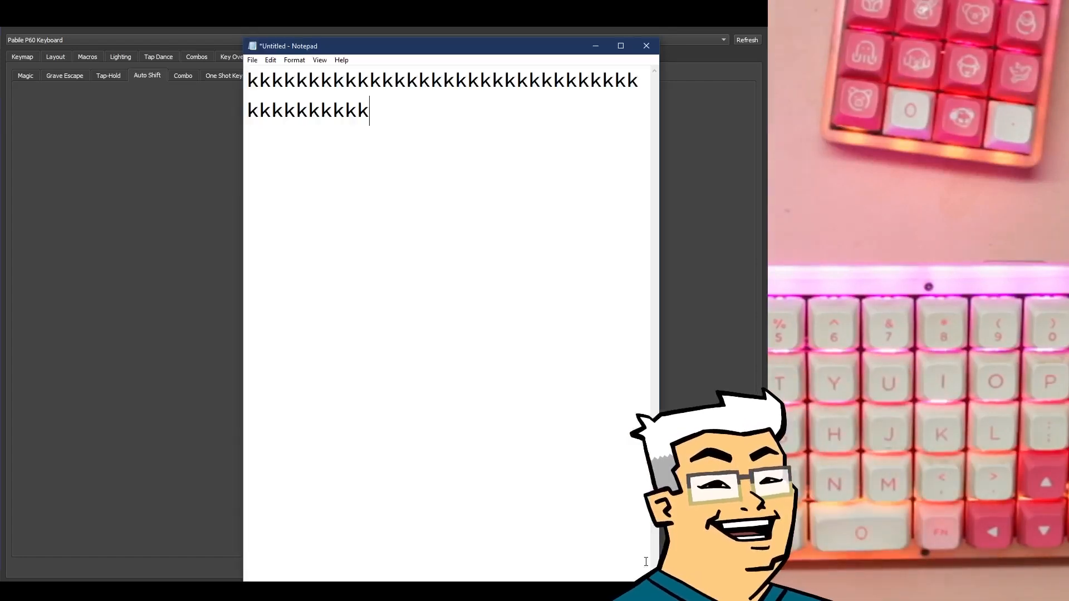
Test Auto Shift on the K key by adding more lowercase k's followed by six capital K's.
{"action": "type", "text": "kk"}
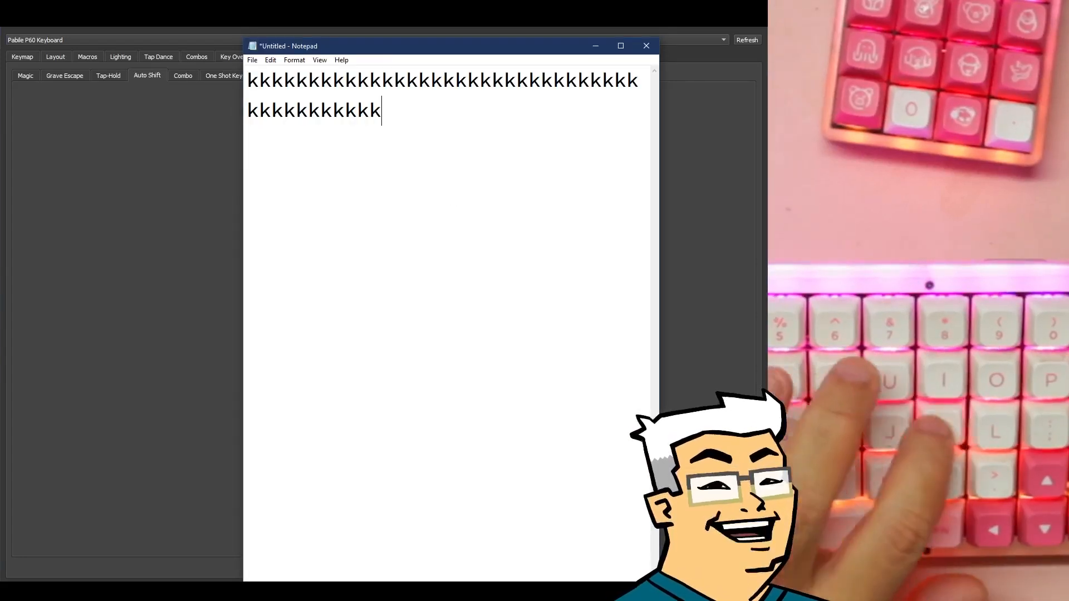
{"action": "type", "text": "kK"}
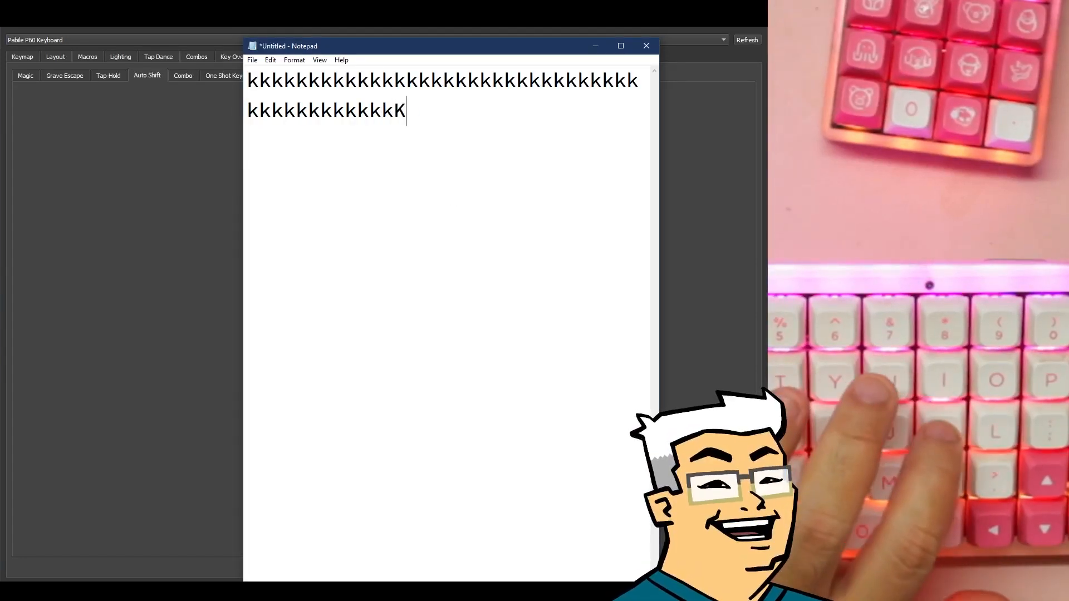
{"action": "type", "text": "KKK"}
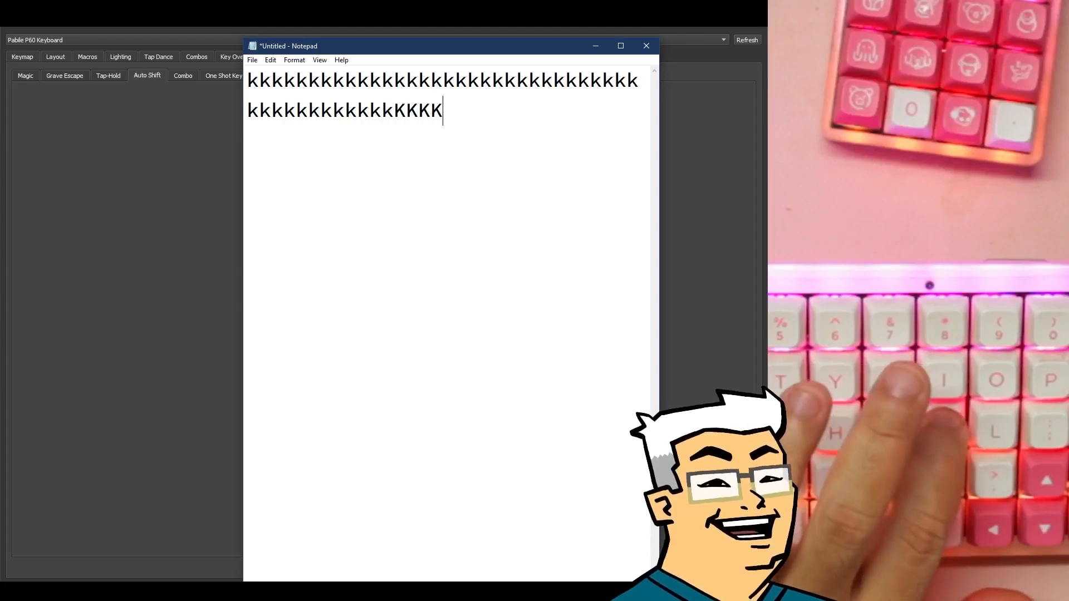
{"action": "type", "text": "KK"}
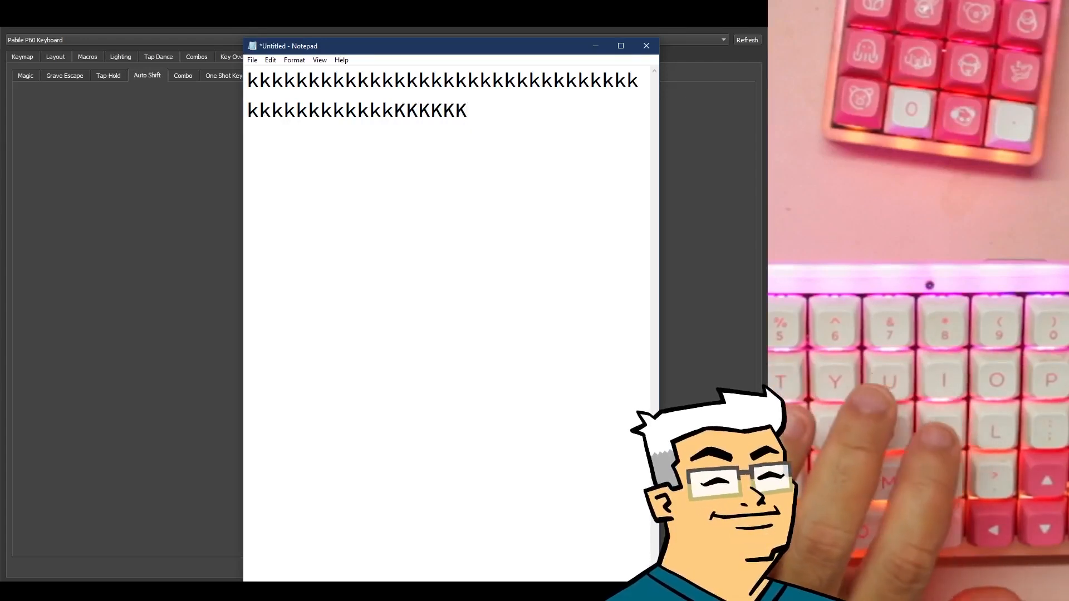
Erase all the test text in Notepad and return to Vial's Auto Shift settings.
{"action": "key", "text": "ctrl+a"}
{"action": "key", "text": "BackSpace"}
{"action": "left_click", "coordinate": [167, 194]}
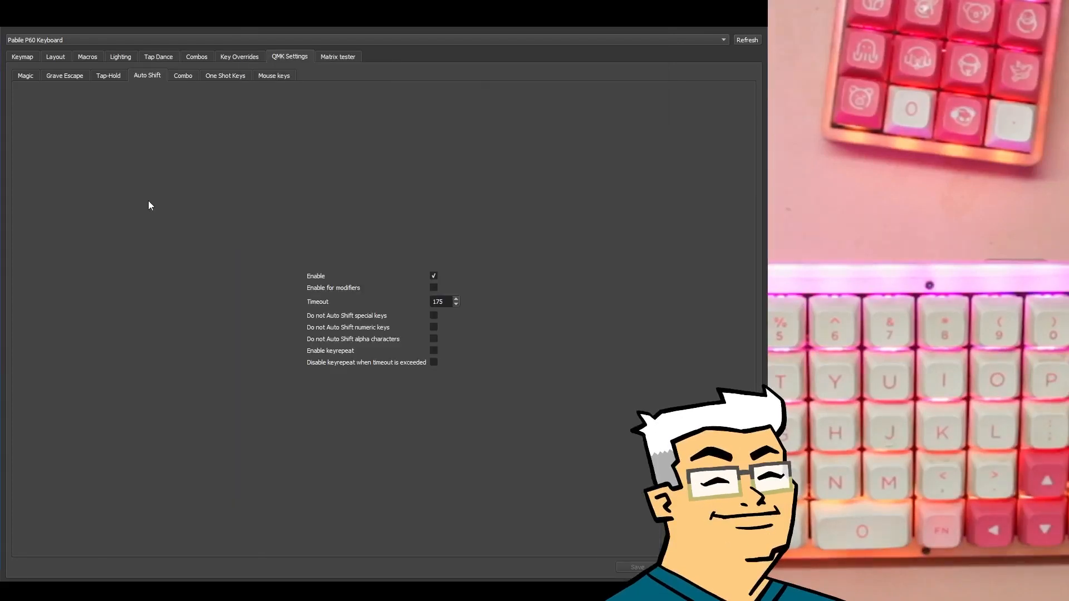
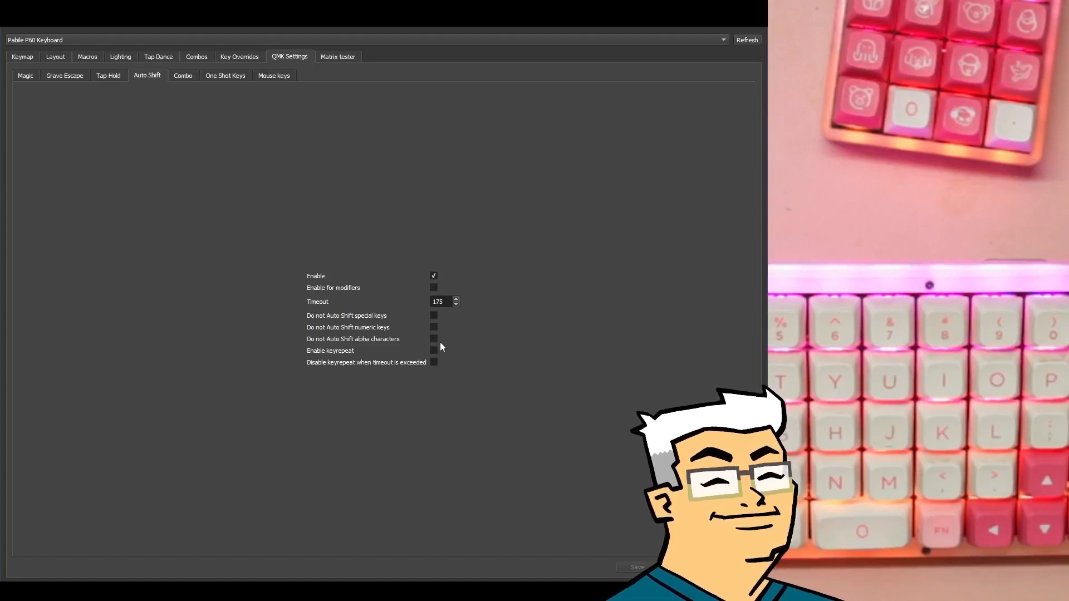
{"action": "mouse_move", "coordinate": [423, 592]}
{"action": "left_click", "coordinate": [449, 517]}
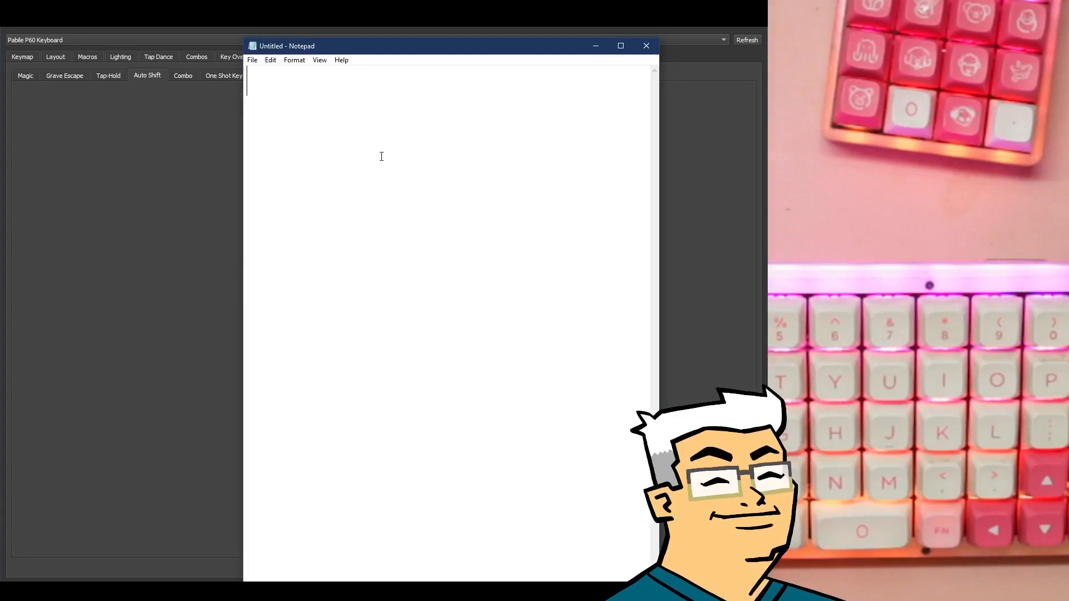
{"action": "type", "text": "!1"}
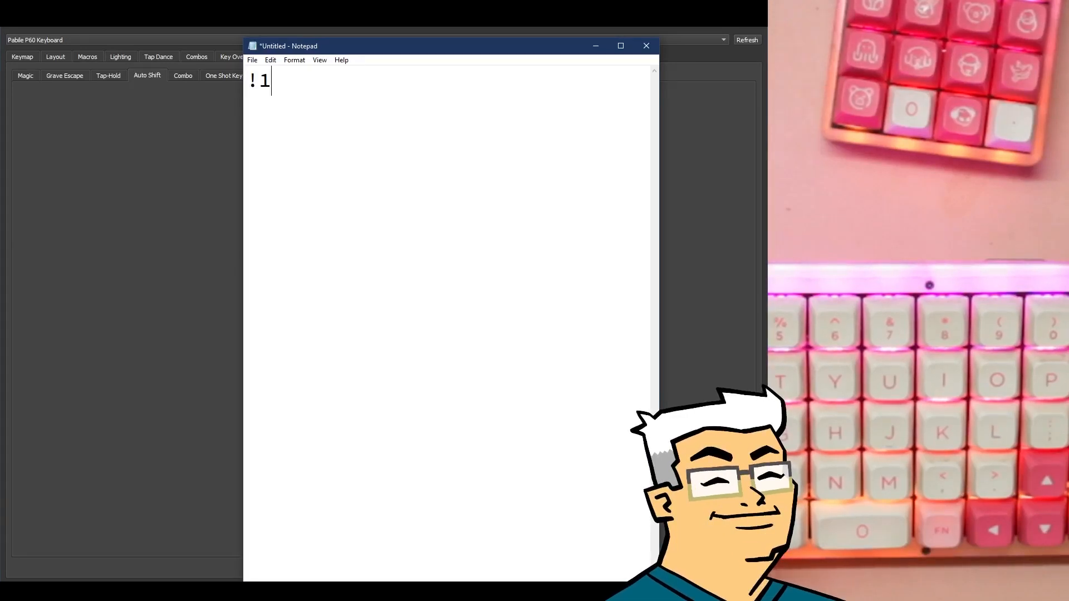
{"action": "type", "text": "111!@"}
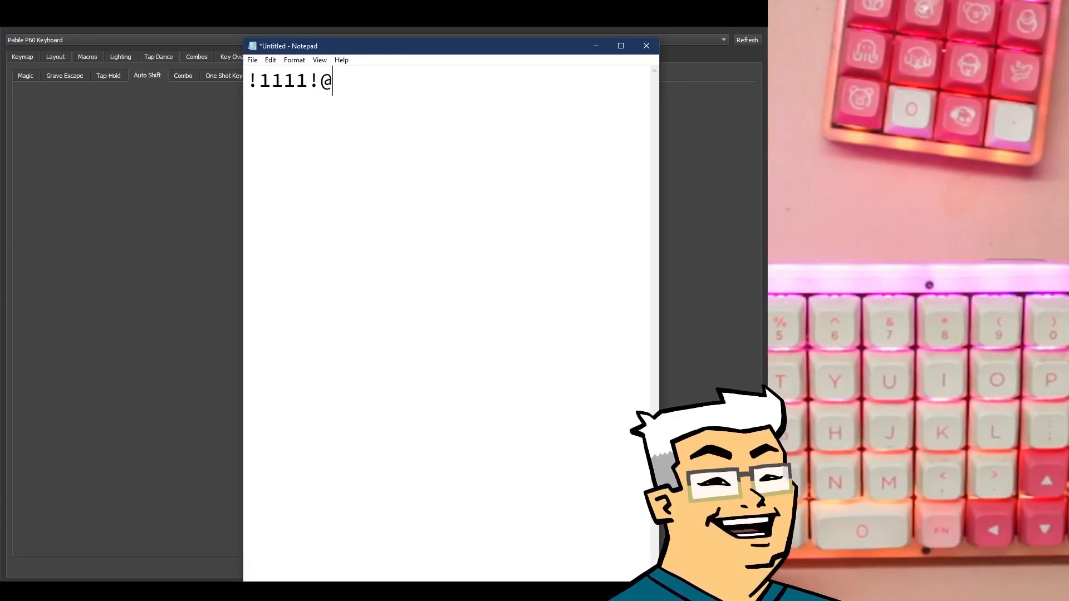
{"action": "type", "text": "2222@222"}
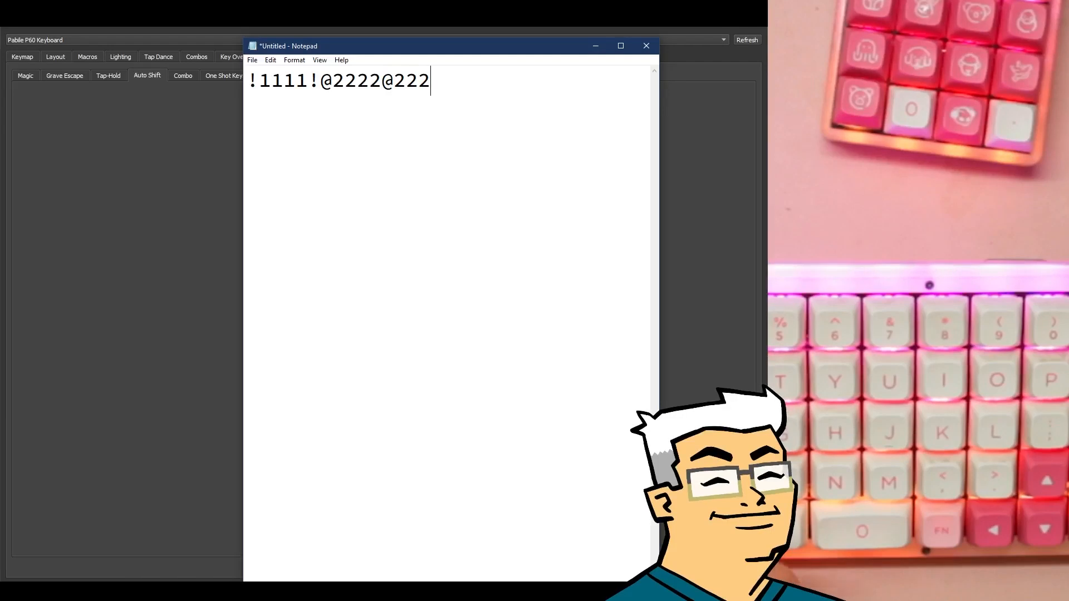
{"action": "type", "text": "!2222"}
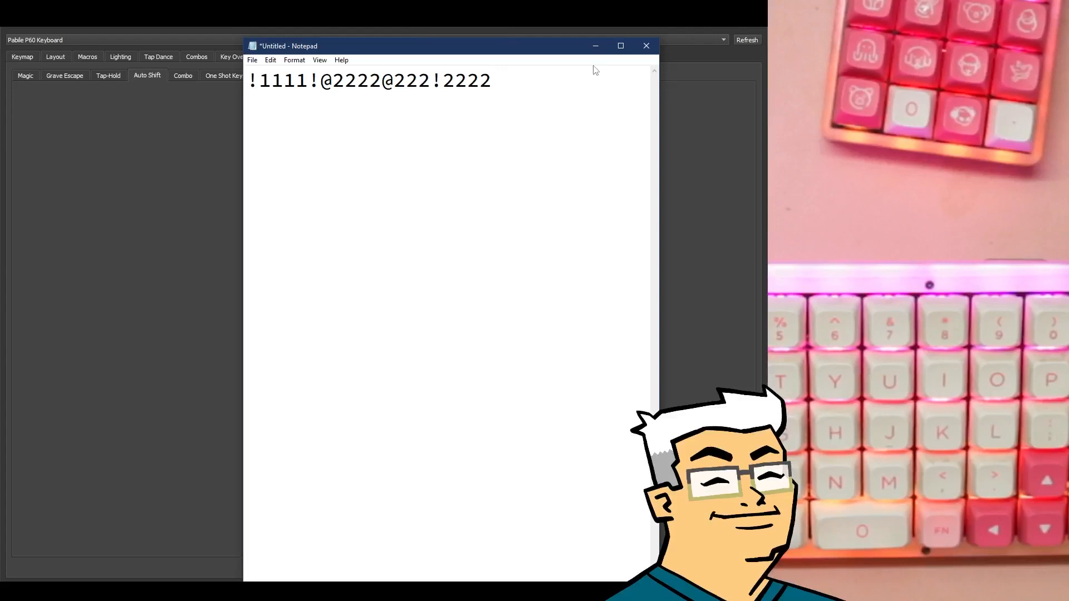
{"action": "left_click", "coordinate": [646, 46]}
{"action": "left_click", "coordinate": [552, 299]}
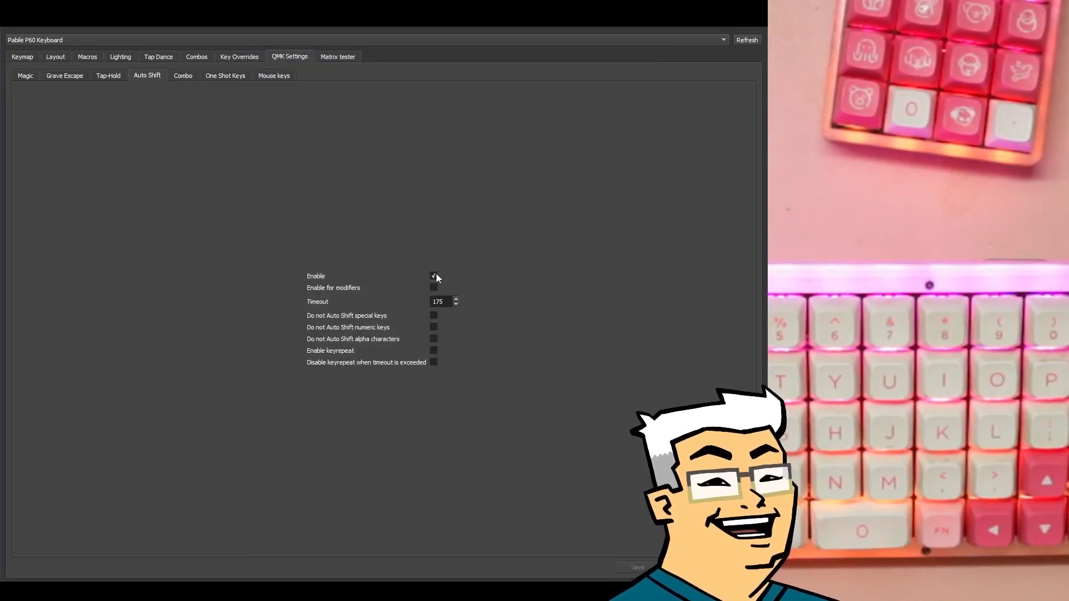
Review the Combo and One Shot Keys pages of the QMK settings and return to the keymap's Quantum keycodes.
{"action": "left_click", "coordinate": [186, 76]}
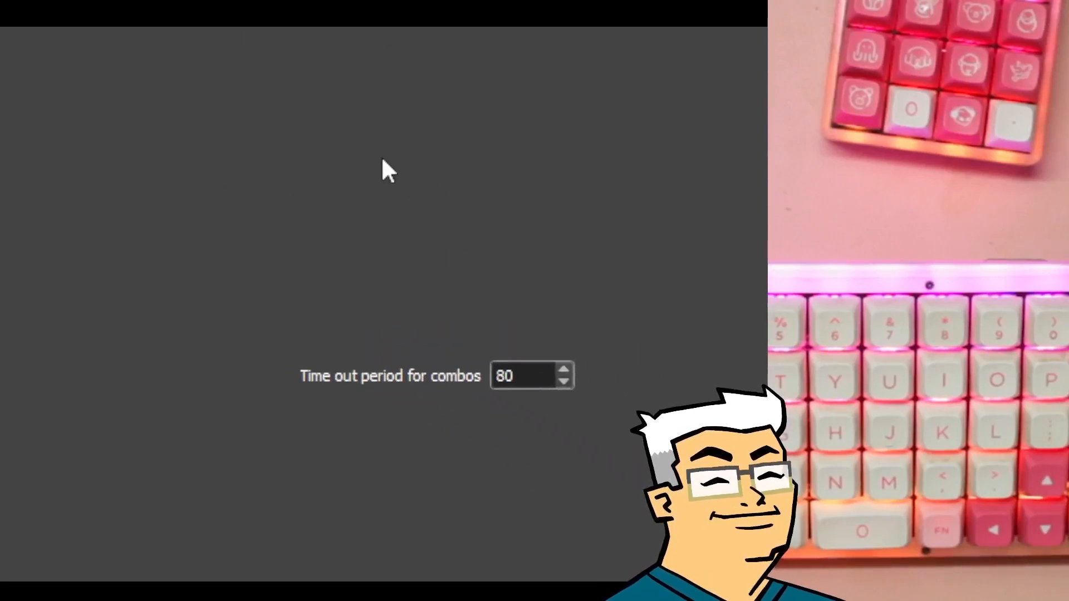
{"action": "left_click", "coordinate": [428, 102]}
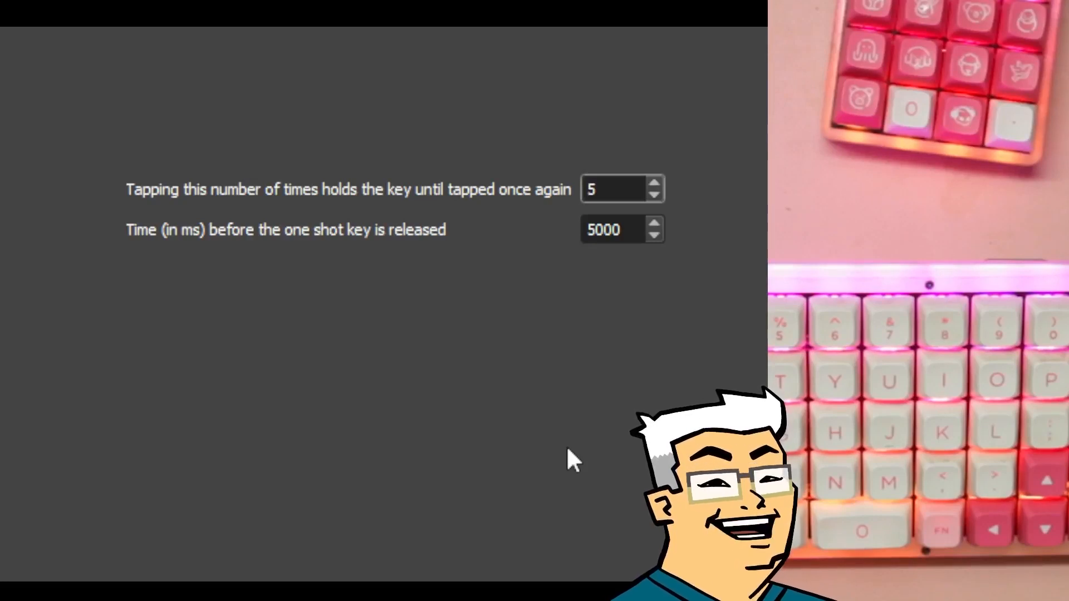
{"action": "left_click", "coordinate": [415, 55]}
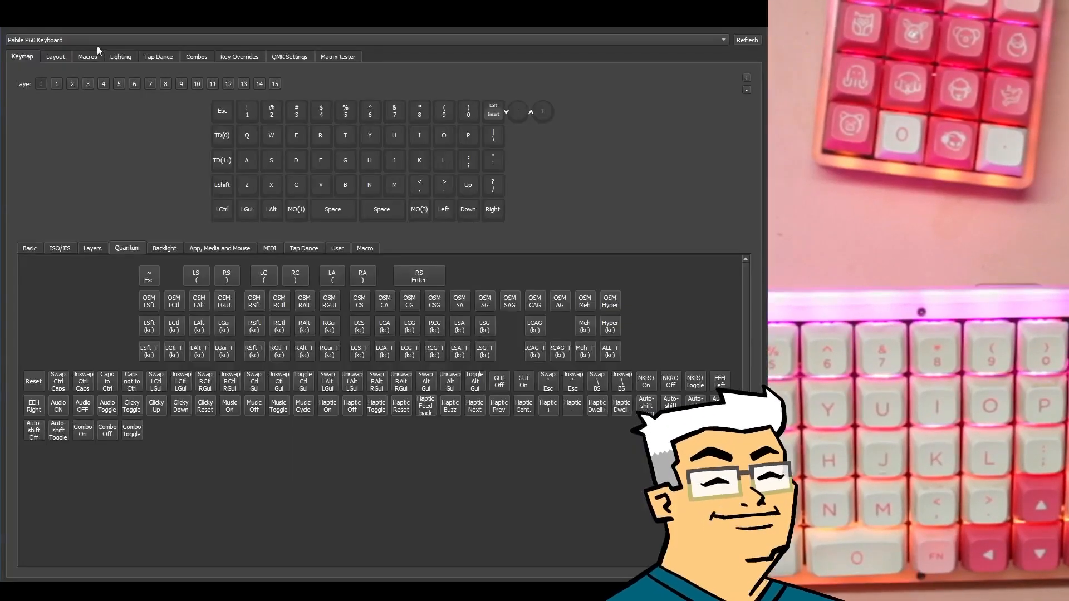
Switch to the Pabile P20 macropad and examine its layer 4 number pad and the actions of tap dance 0.
{"action": "left_click", "coordinate": [97, 46]}
{"action": "left_click", "coordinate": [98, 51]}
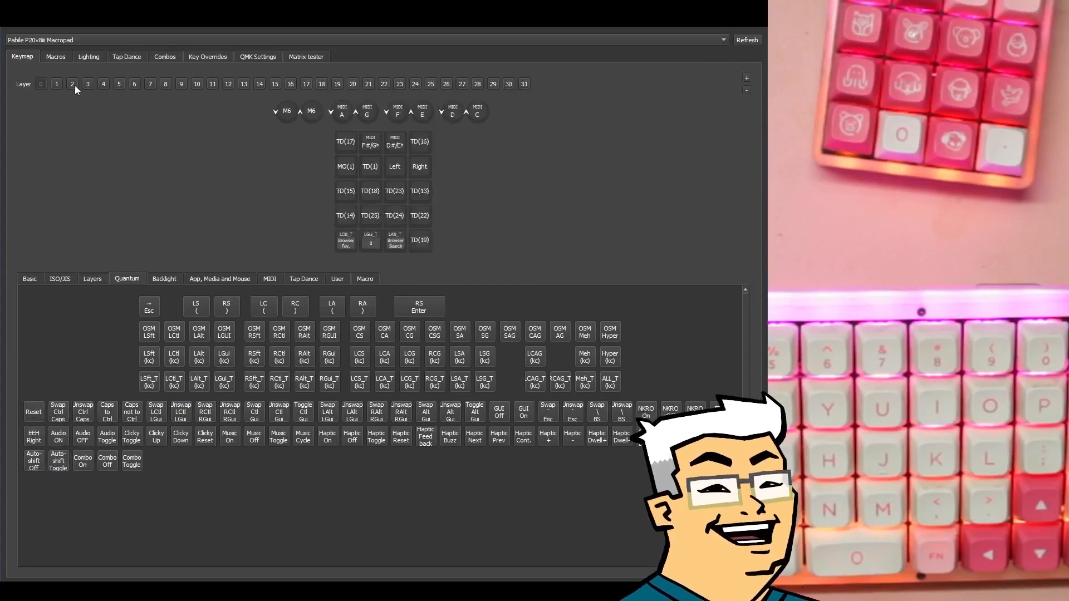
{"action": "left_click", "coordinate": [103, 84]}
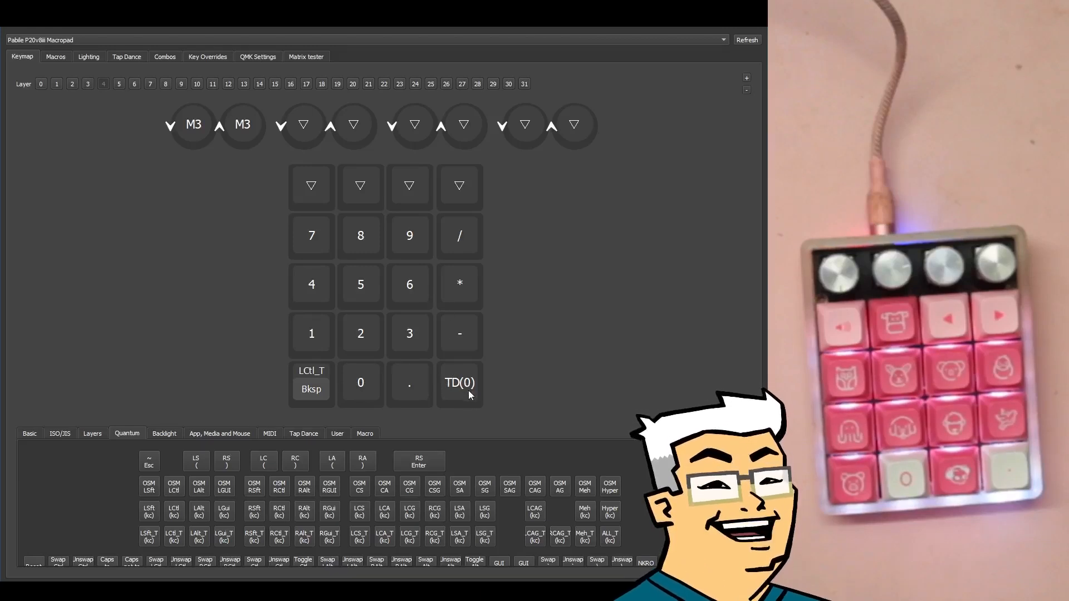
{"action": "left_click", "coordinate": [127, 57]}
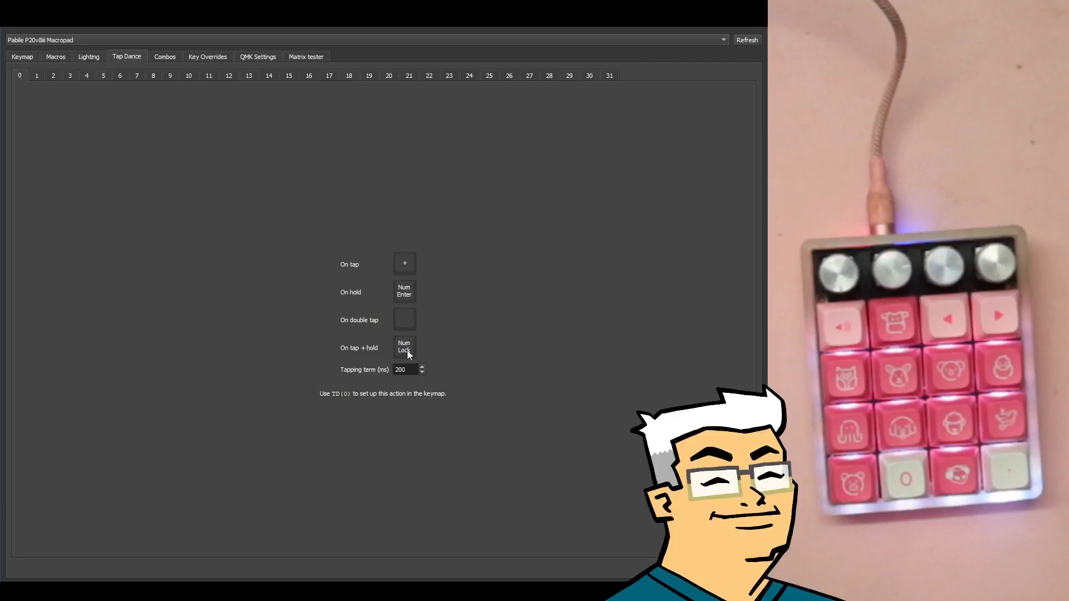
{"action": "left_click", "coordinate": [25, 57]}
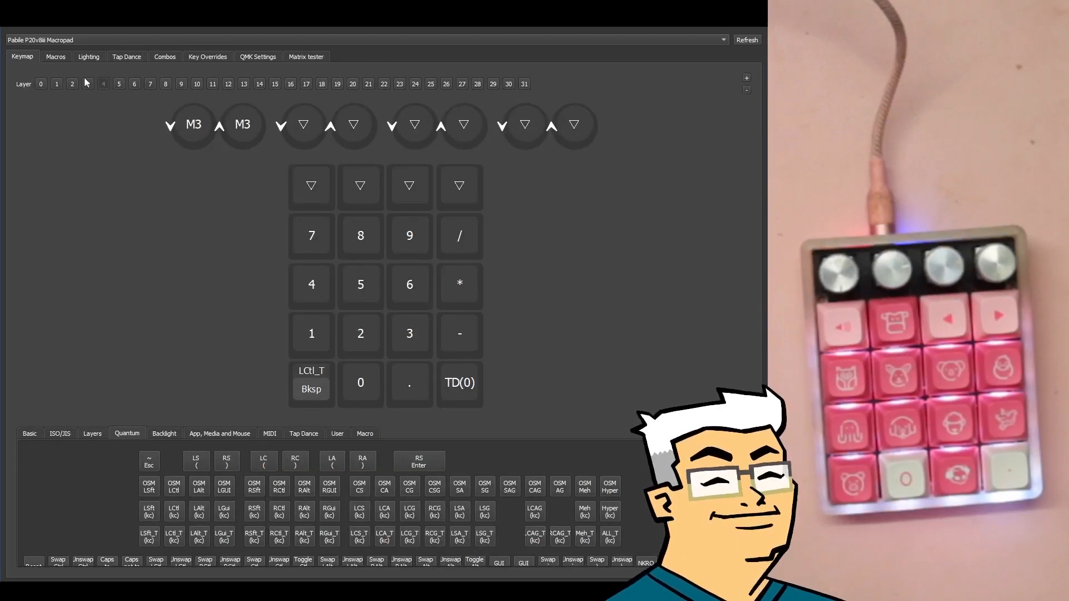
Switch to the Pabile P60 Keyboard and examine tap dance 11, macro M15 and layer 4 of the keymap.
{"action": "left_click", "coordinate": [49, 44]}
{"action": "left_click", "coordinate": [62, 39]}
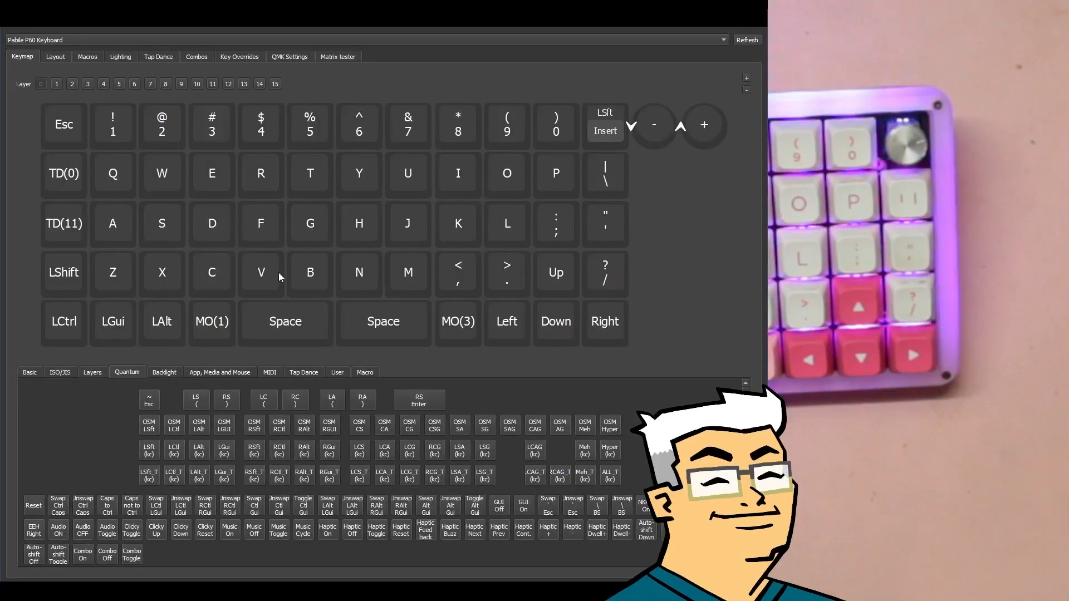
{"action": "left_click", "coordinate": [61, 221]}
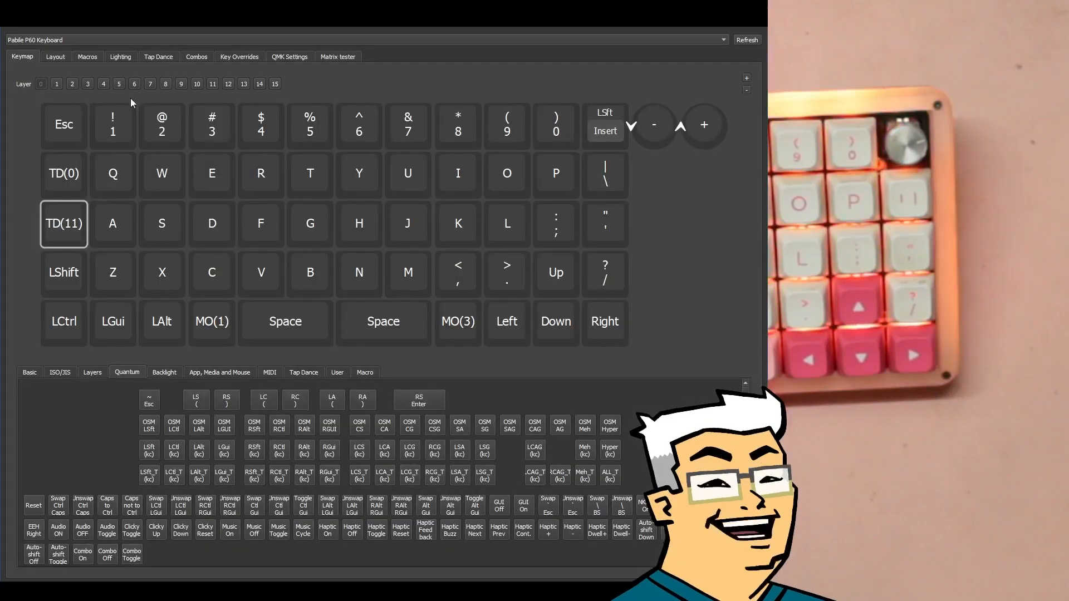
{"action": "left_click", "coordinate": [159, 58]}
{"action": "left_click", "coordinate": [209, 75]}
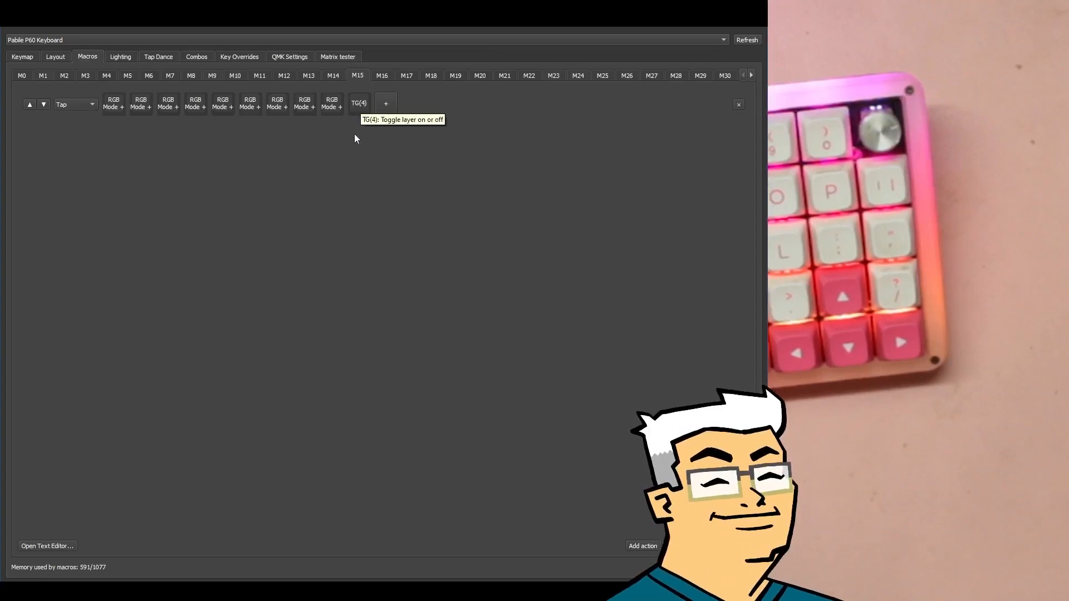
{"action": "left_click", "coordinate": [25, 58]}
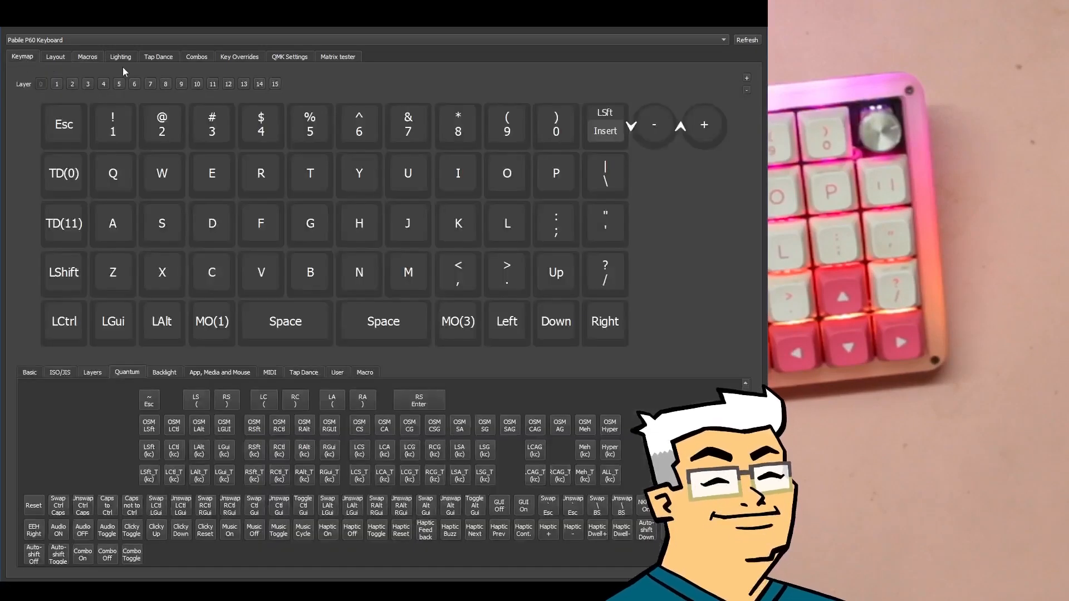
{"action": "left_click", "coordinate": [104, 85]}
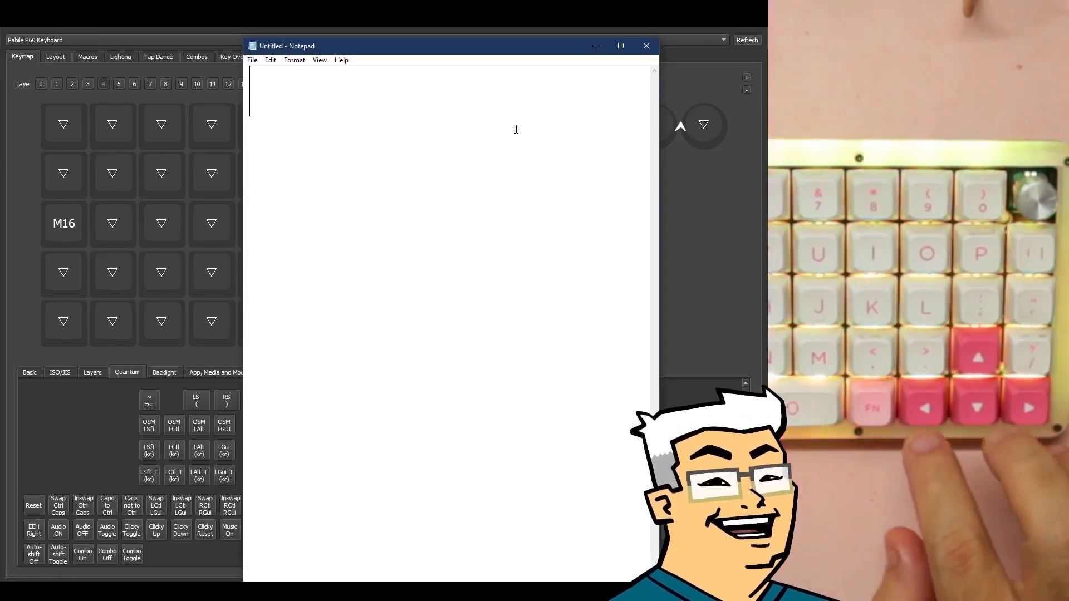
{"action": "type", "text": "01"}
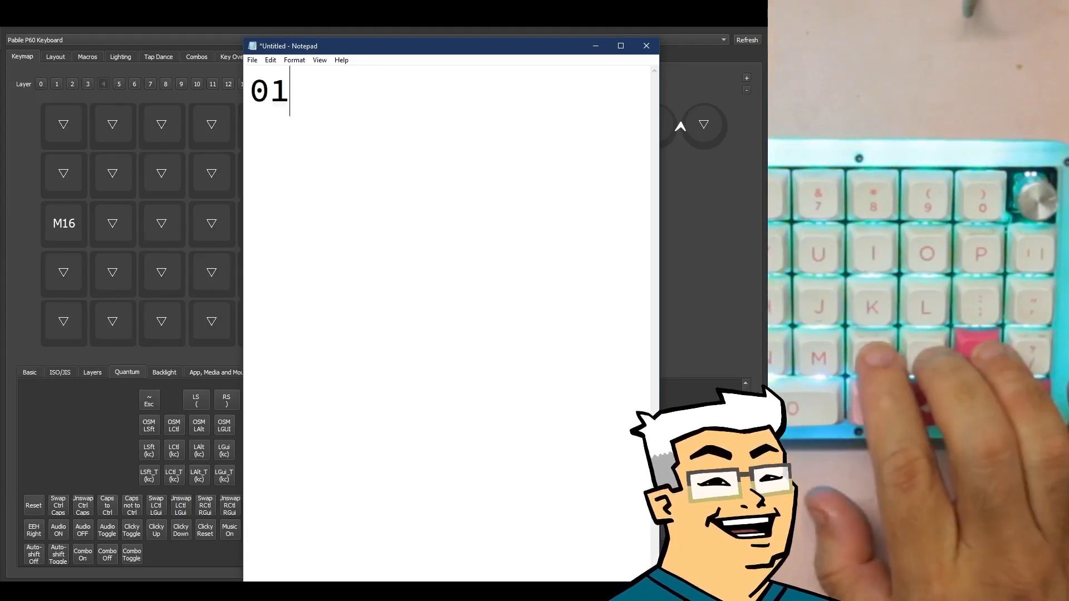
{"action": "type", "text": "23456789+-*/"}
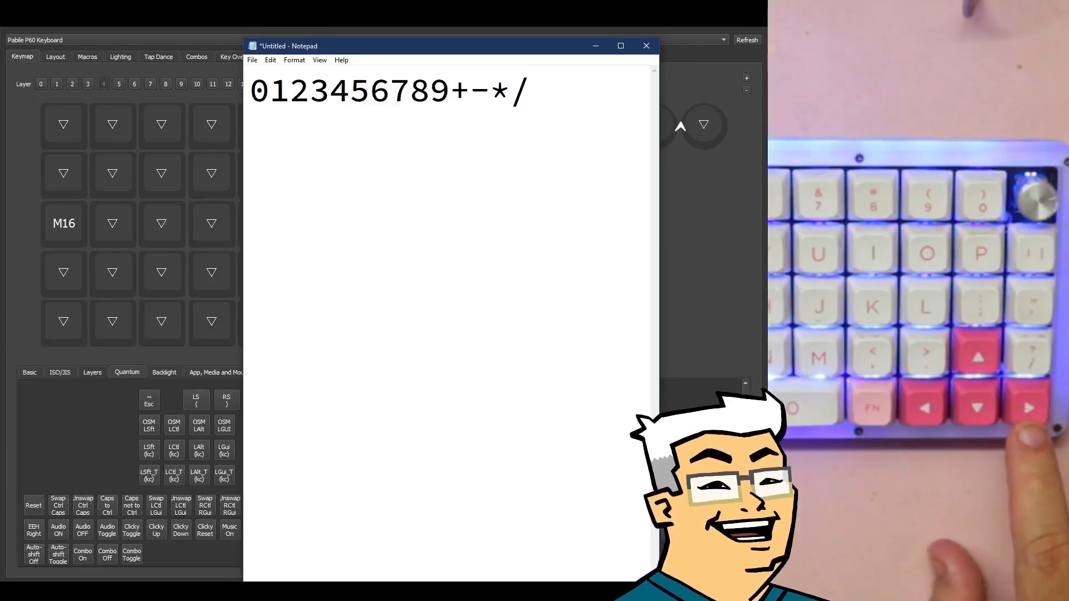
{"action": "key", "text": "Return"}
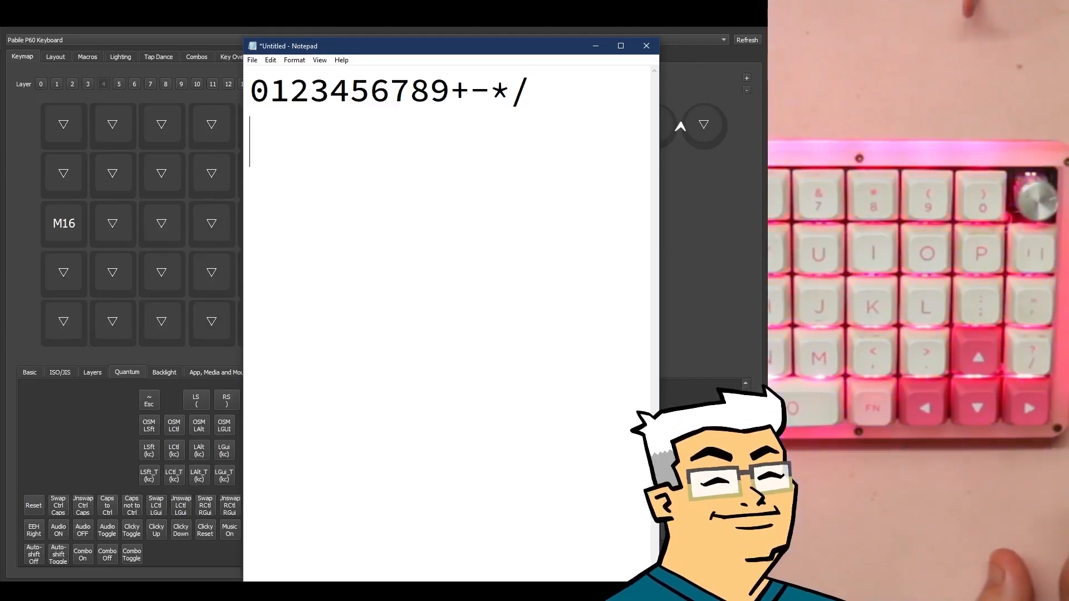
{"action": "type", "text": "."}
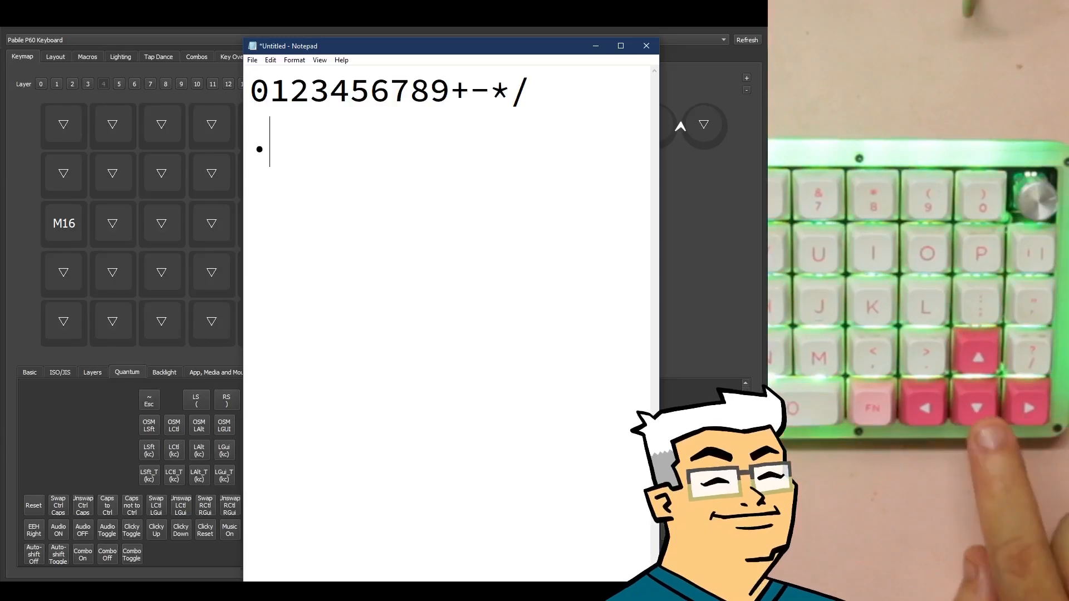
{"action": "type", "text": "000"}
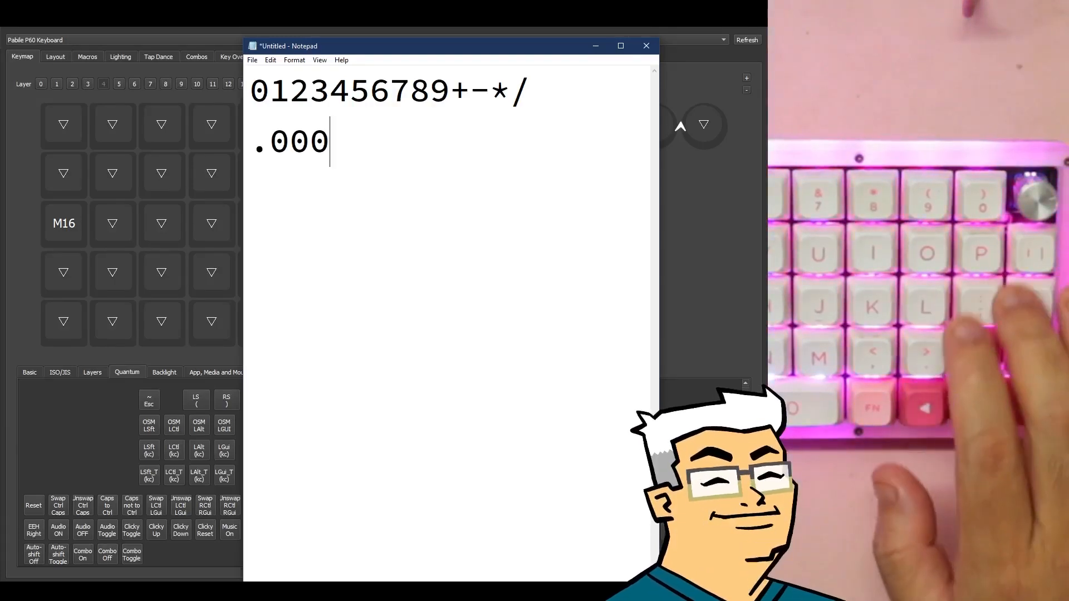
Erase all the number pad test text in Notepad.
{"action": "key", "text": "BackSpace"}
{"action": "key", "text": "BackSpace"}
{"action": "key", "text": "BackSpace"}
{"action": "key", "text": "BackSpace"}
{"action": "key", "text": "BackSpace"}
{"action": "key", "text": "BackSpace"}
{"action": "key", "text": "BackSpace"}
{"action": "key", "text": "BackSpace"}
{"action": "key", "text": "BackSpace"}
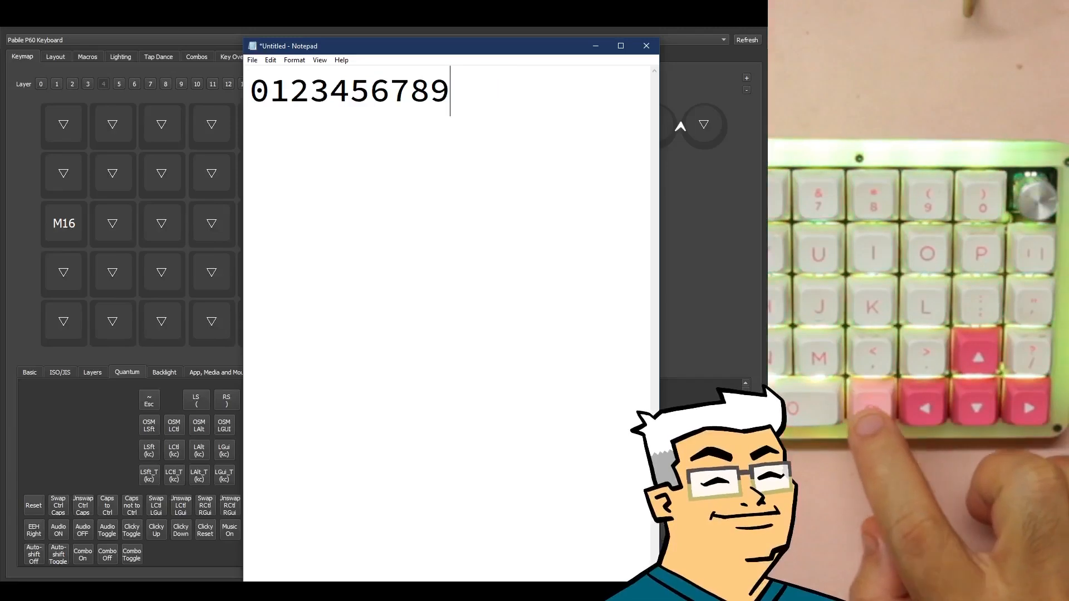
{"action": "key", "text": "BackSpace"}
{"action": "key", "text": "BackSpace"}
{"action": "key", "text": "BackSpace"}
{"action": "key", "text": "BackSpace"}
{"action": "key", "text": "BackSpace"}
{"action": "key", "text": "BackSpace"}
{"action": "key", "text": "BackSpace"}
{"action": "key", "text": "BackSpace"}
{"action": "key", "text": "BackSpace"}
{"action": "key", "text": "BackSpace"}
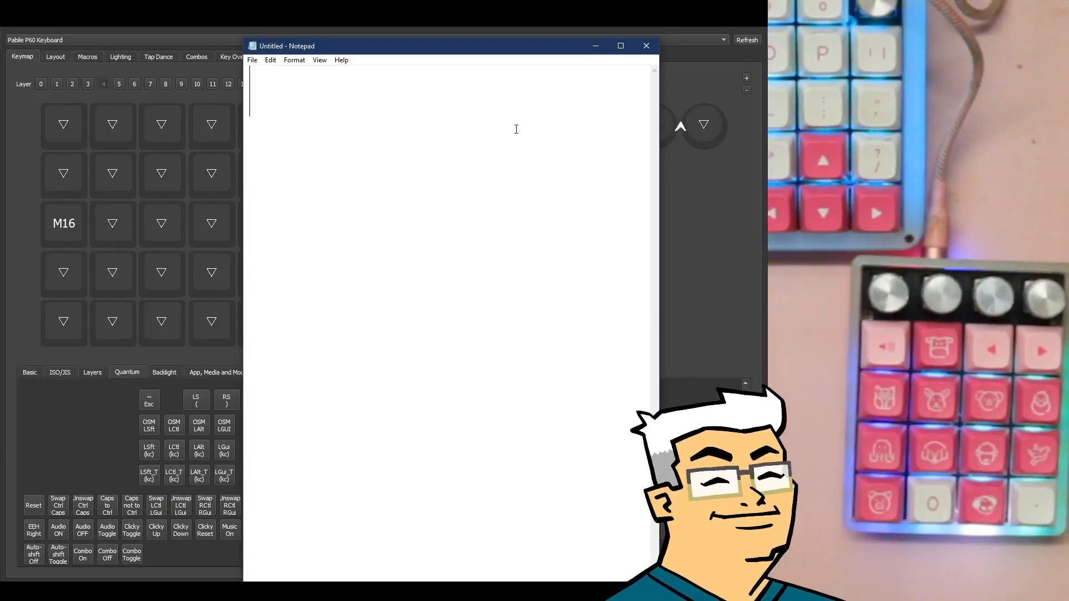
Minimize Notepad and review the P60's tap dance 11 and the key sequences of macros M1 and M0.
{"action": "left_click", "coordinate": [595, 46]}
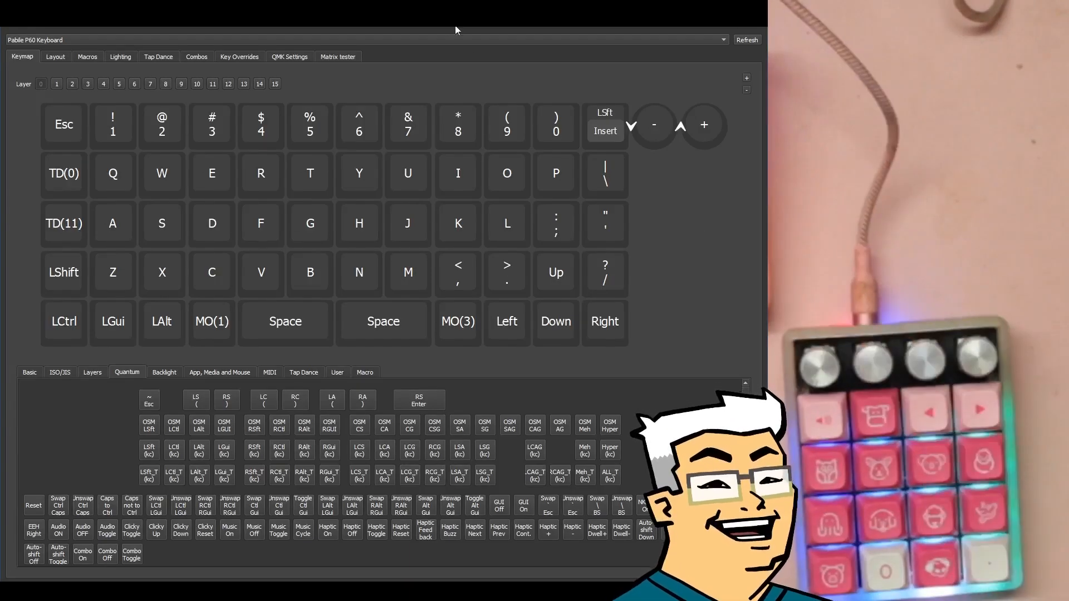
{"action": "left_click", "coordinate": [169, 58]}
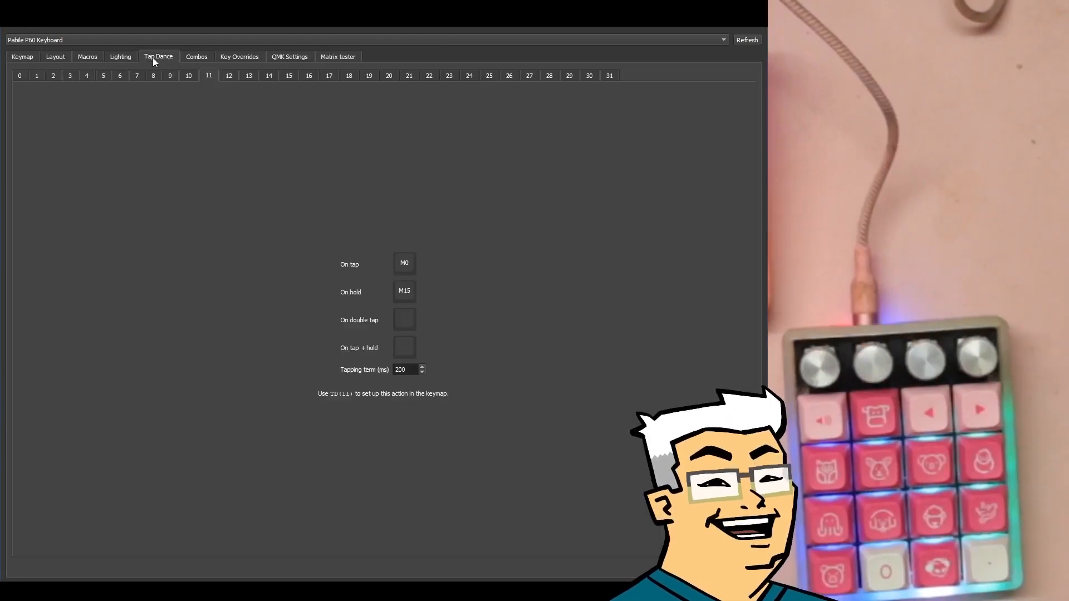
{"action": "left_click", "coordinate": [87, 57]}
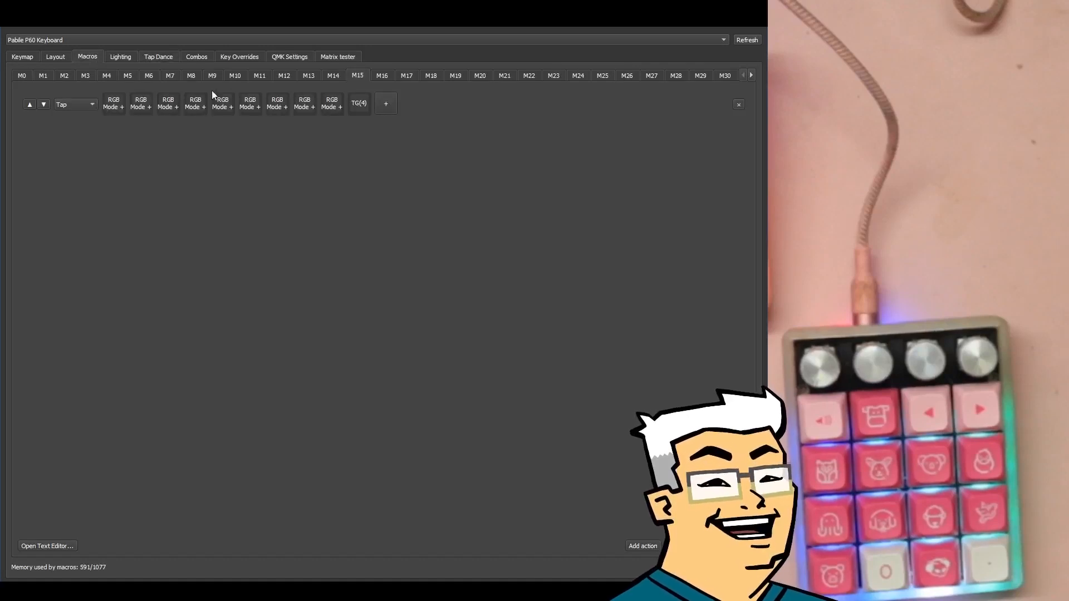
{"action": "left_click", "coordinate": [46, 77]}
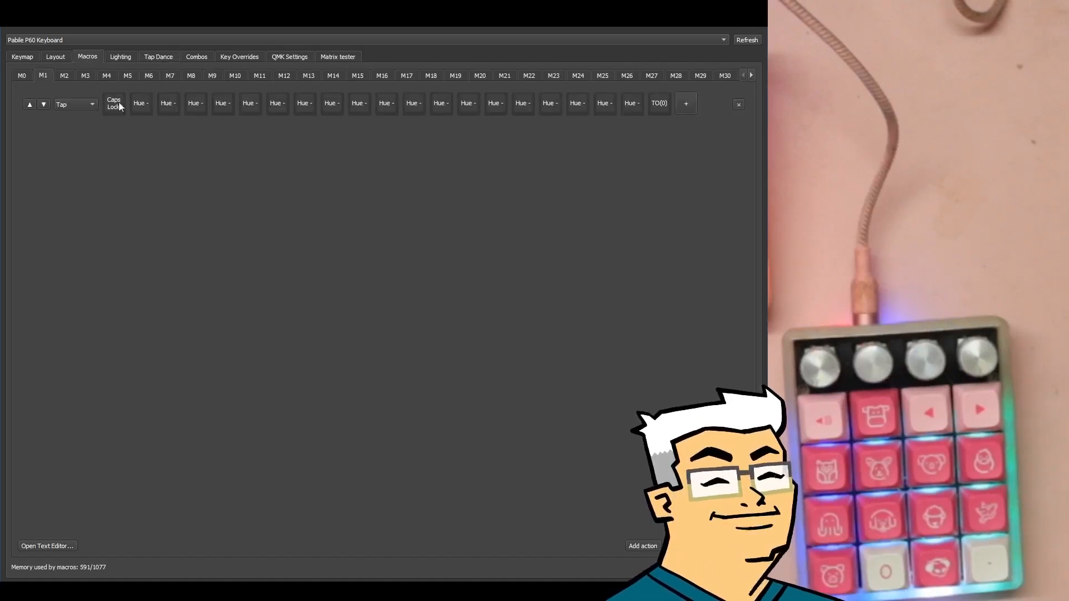
{"action": "left_click", "coordinate": [23, 75]}
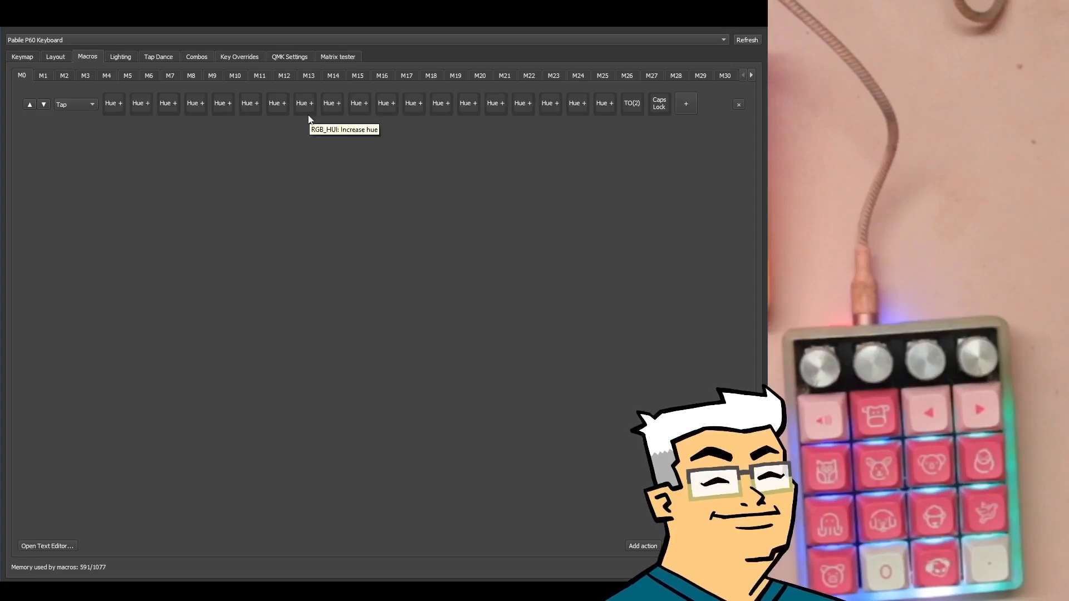